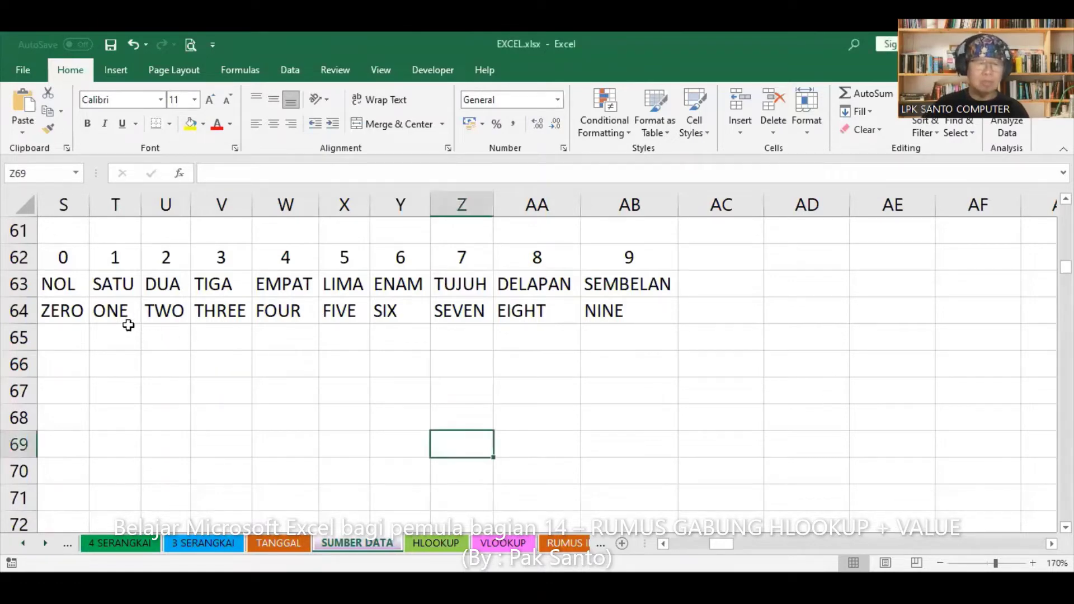
# Step: On the HLOOKUP sheet, enter 0 in J5 so its lookups show NOL and ZERO
pyautogui.moveTo(62, 256); pyautogui.dragTo(612, 248)
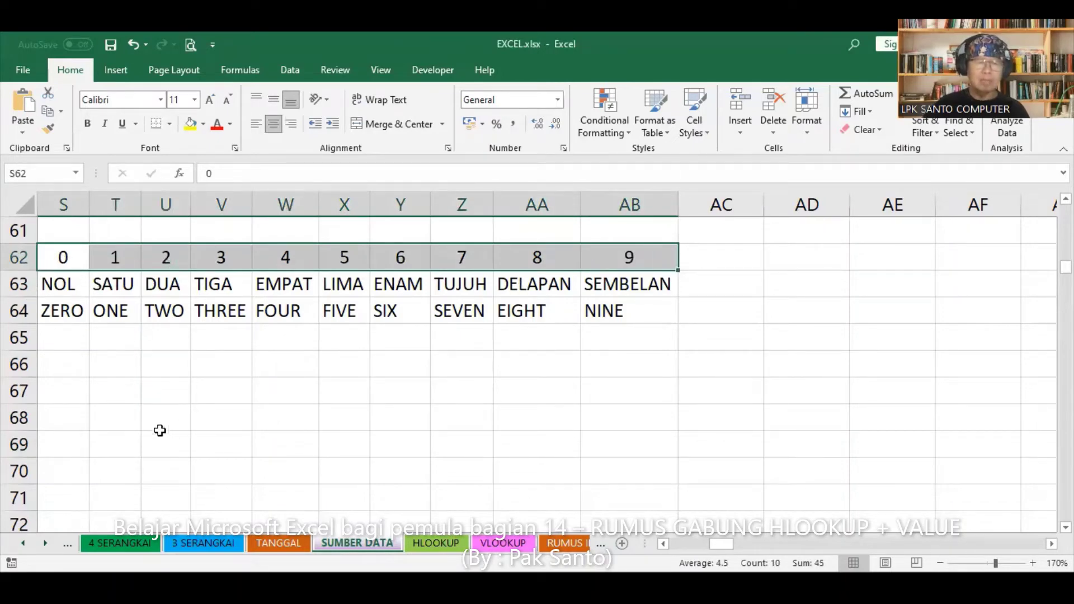
pyautogui.click(211, 414)
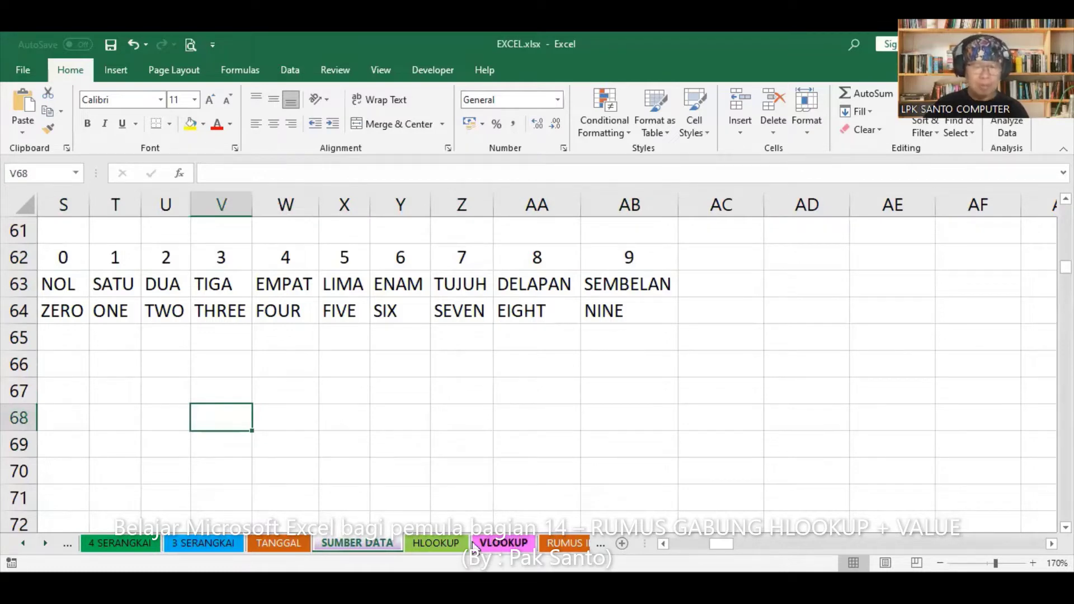
pyautogui.hotkey('ctrl', 'pagedown')
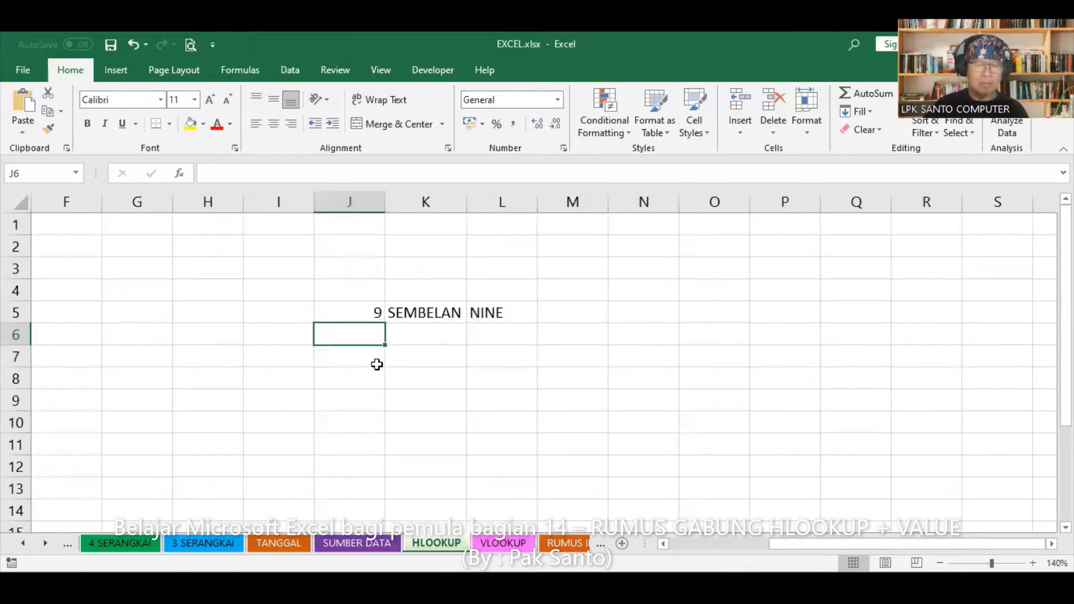
pyautogui.click(363, 314)
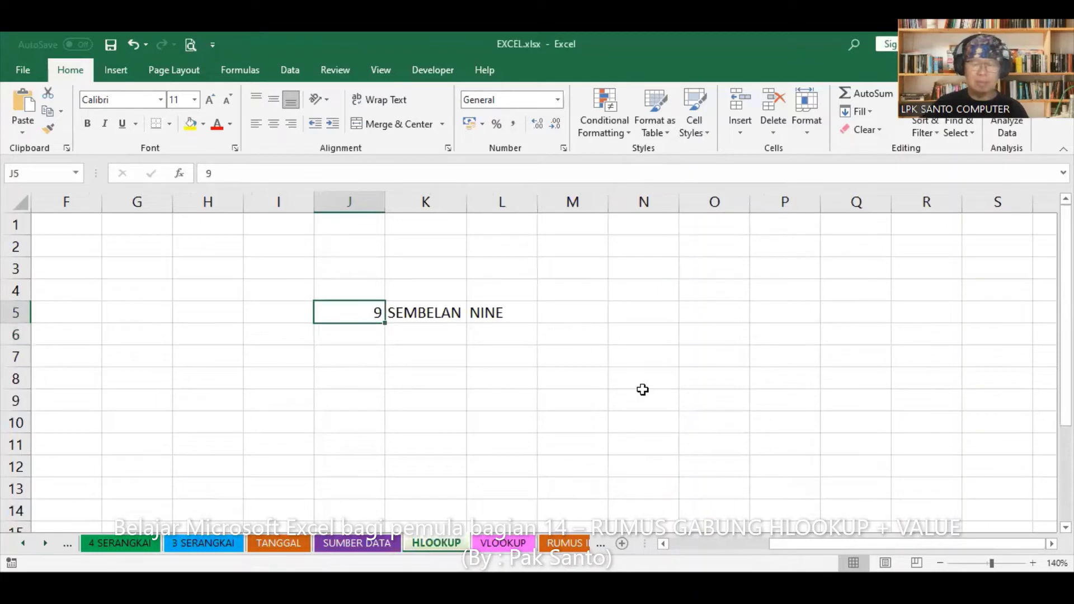
pyautogui.write('0')
pyautogui.press('Return')
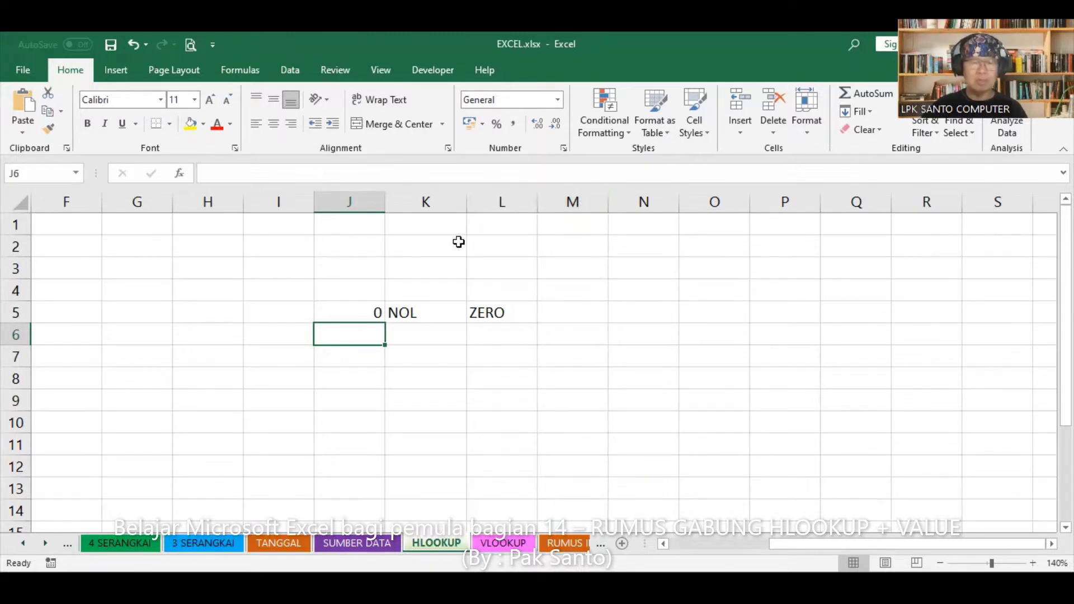
# Step: Apply the Text number format to the whole of column M, then go to M8
pyautogui.click(577, 205)
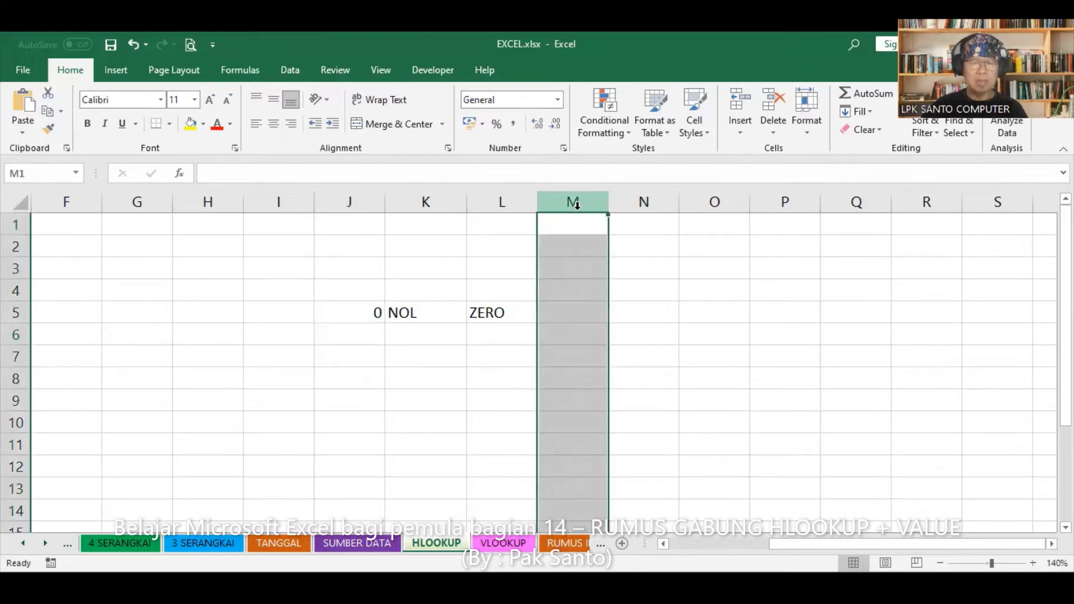
pyautogui.click(558, 100)
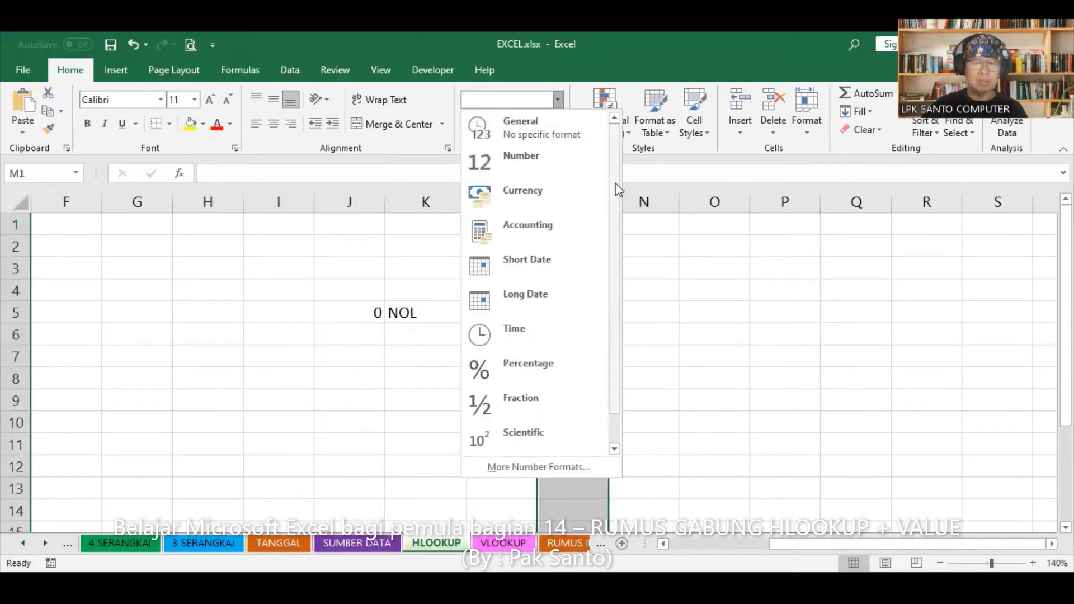
pyautogui.moveTo(616, 185); pyautogui.dragTo(629, 422)
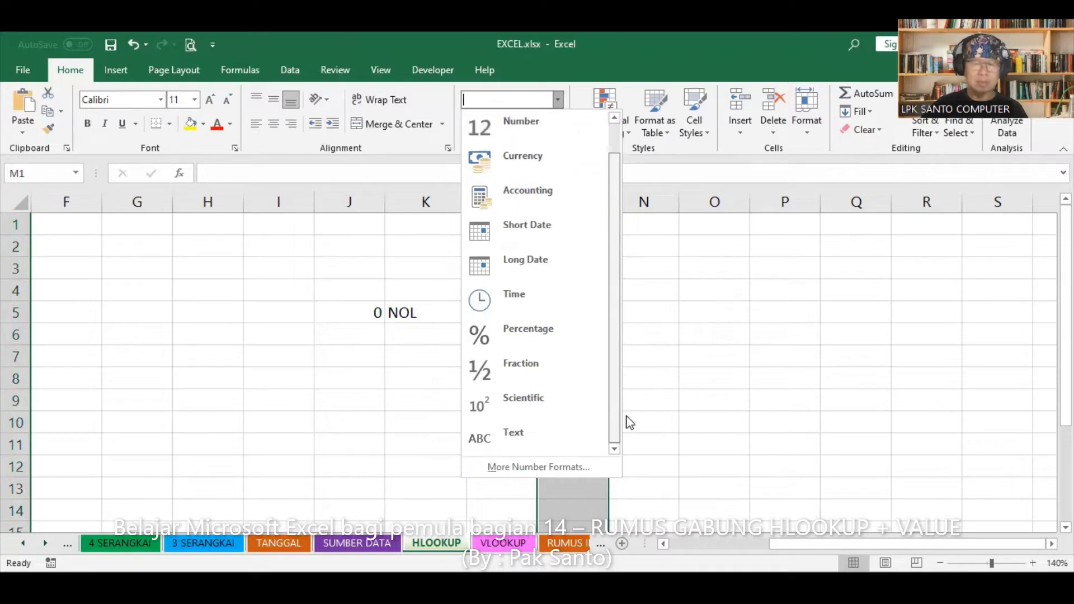
pyautogui.click(549, 438)
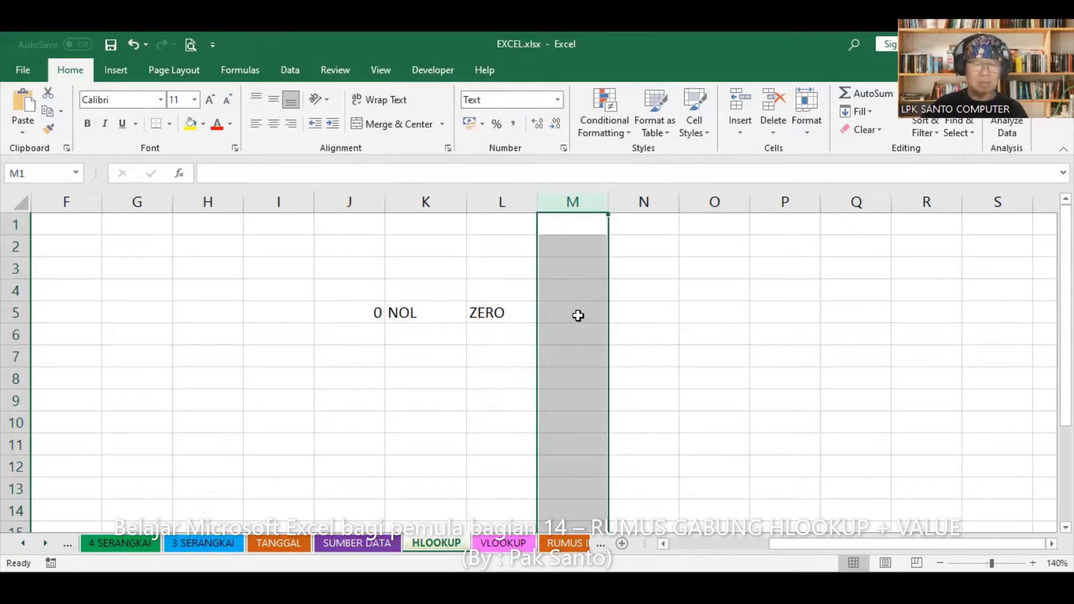
pyautogui.click(578, 372)
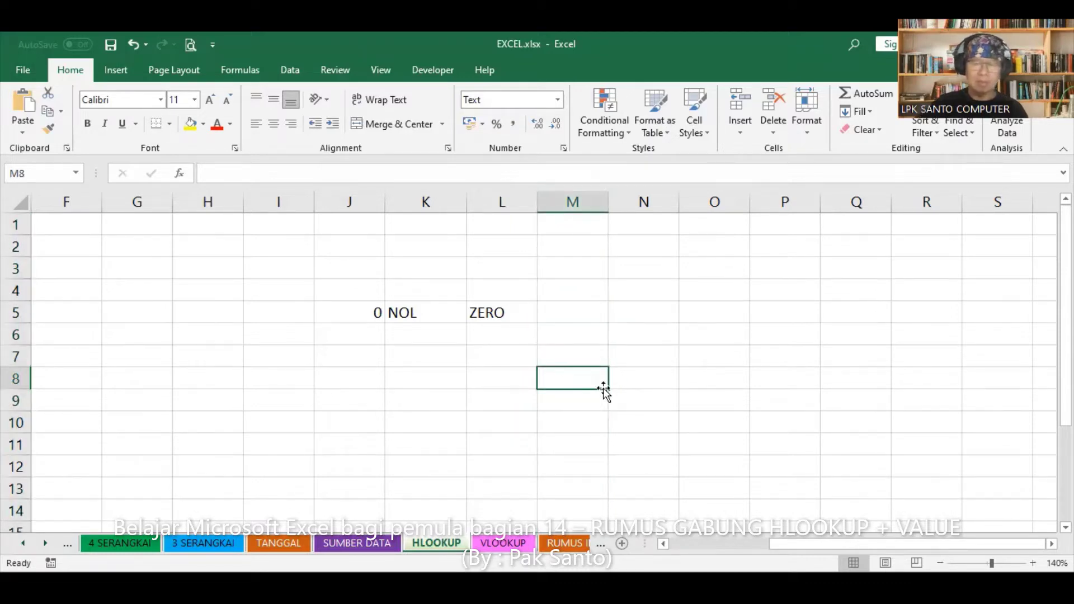
# Step: Enter 0 as text in M8 and compare its format with the numeric 0 in J5
pyautogui.write('0')
pyautogui.press('Return')
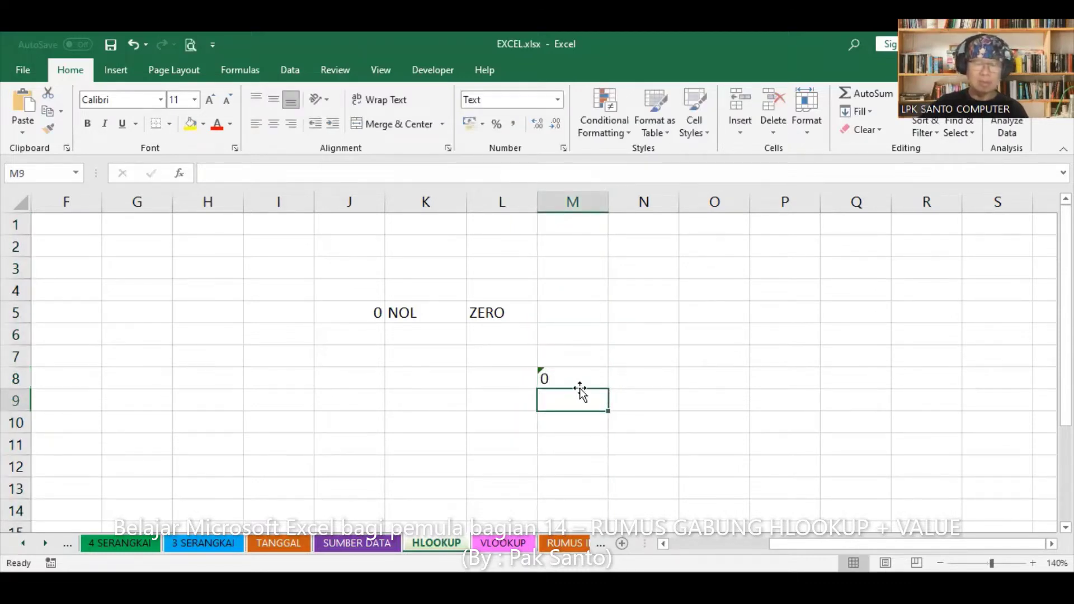
pyautogui.click(555, 380)
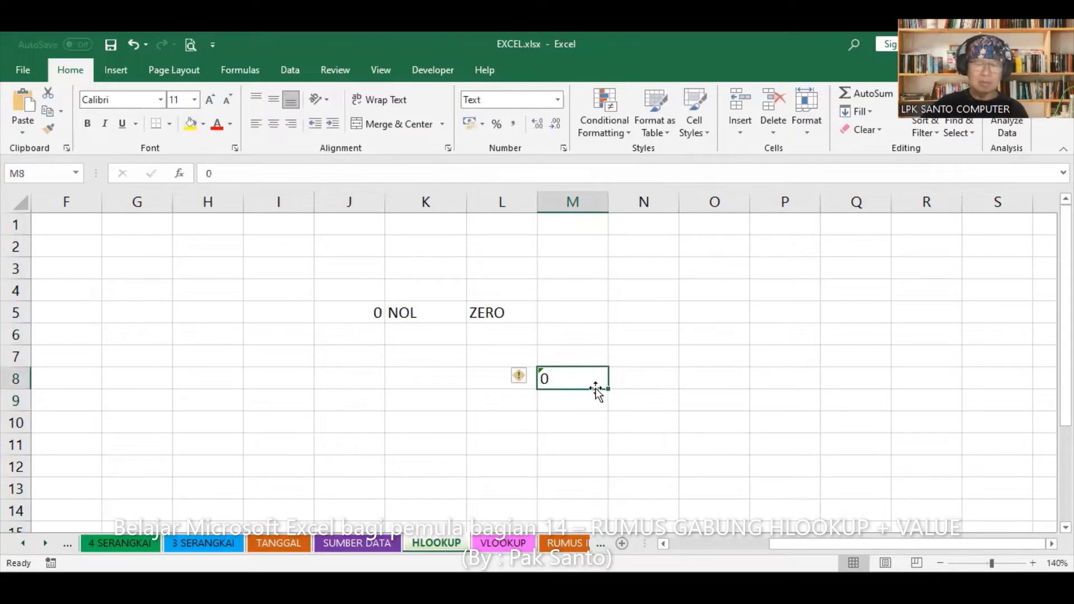
pyautogui.click(367, 315)
pyautogui.click(561, 379)
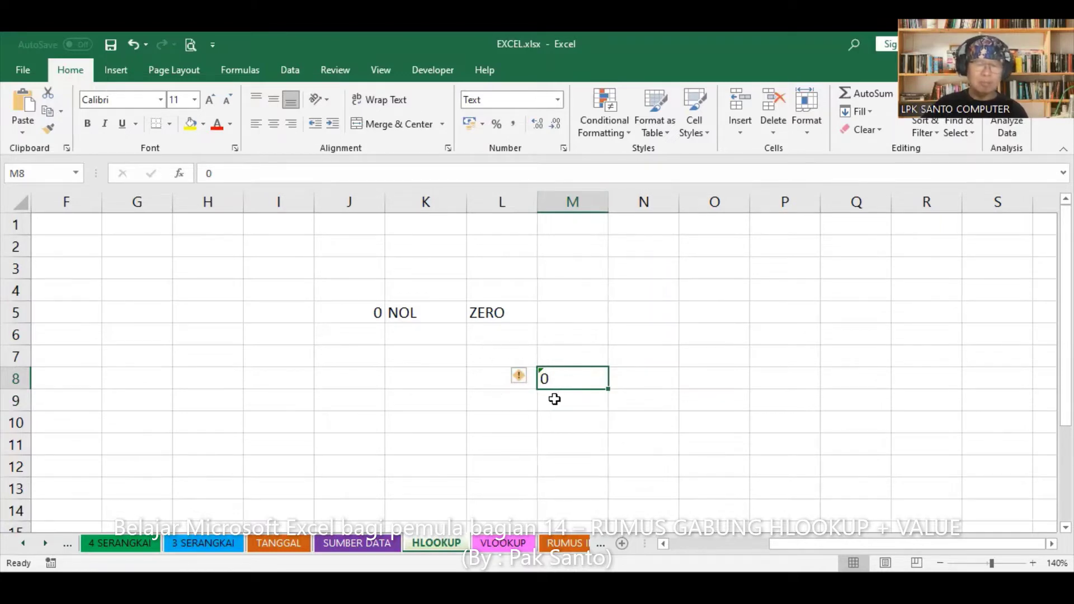
pyautogui.press('Delete')
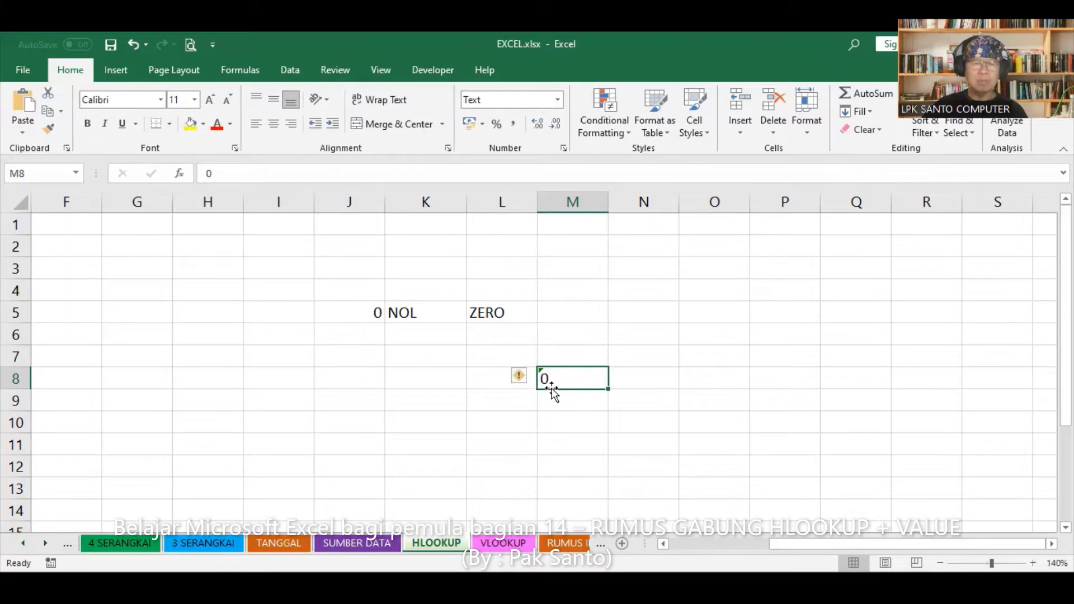
pyautogui.click(355, 313)
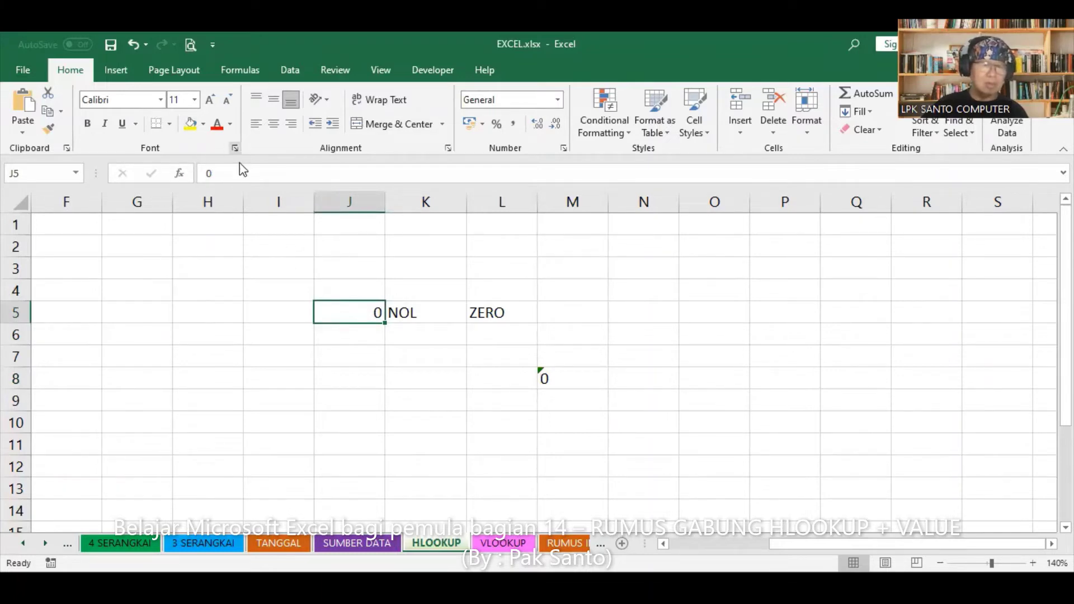
pyautogui.click(581, 383)
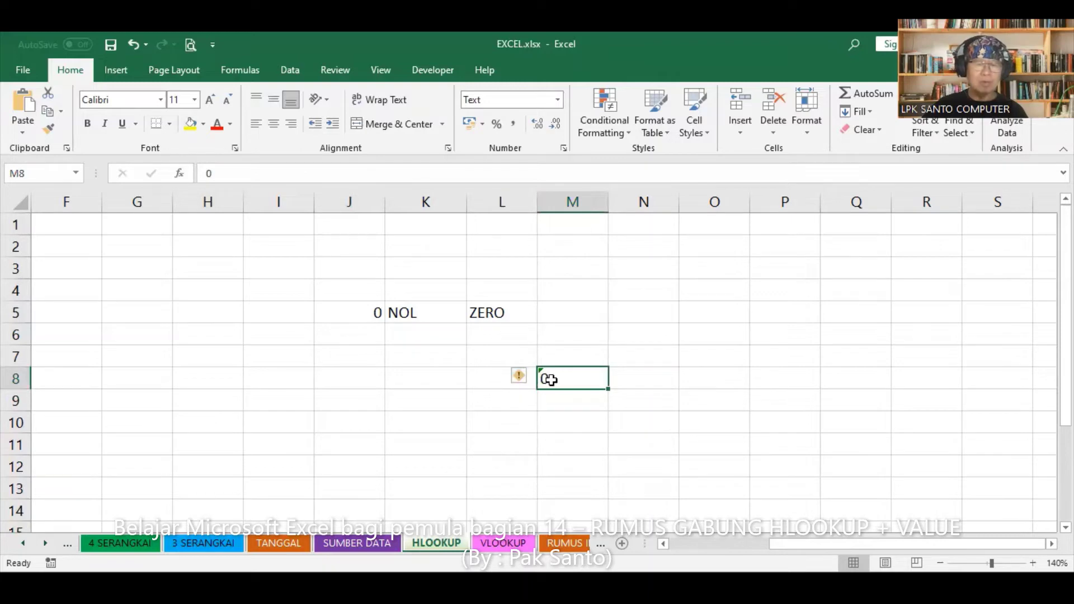
# Step: Review the existing HLOOKUP formula for ZERO and begin inserting a function into N8
pyautogui.click(637, 380)
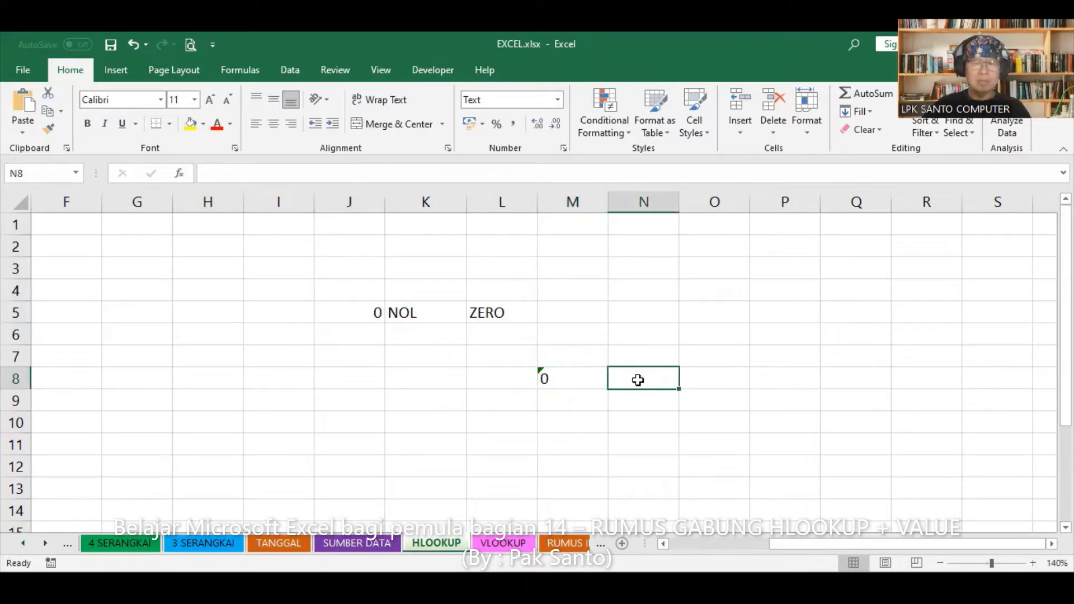
pyautogui.click(507, 317)
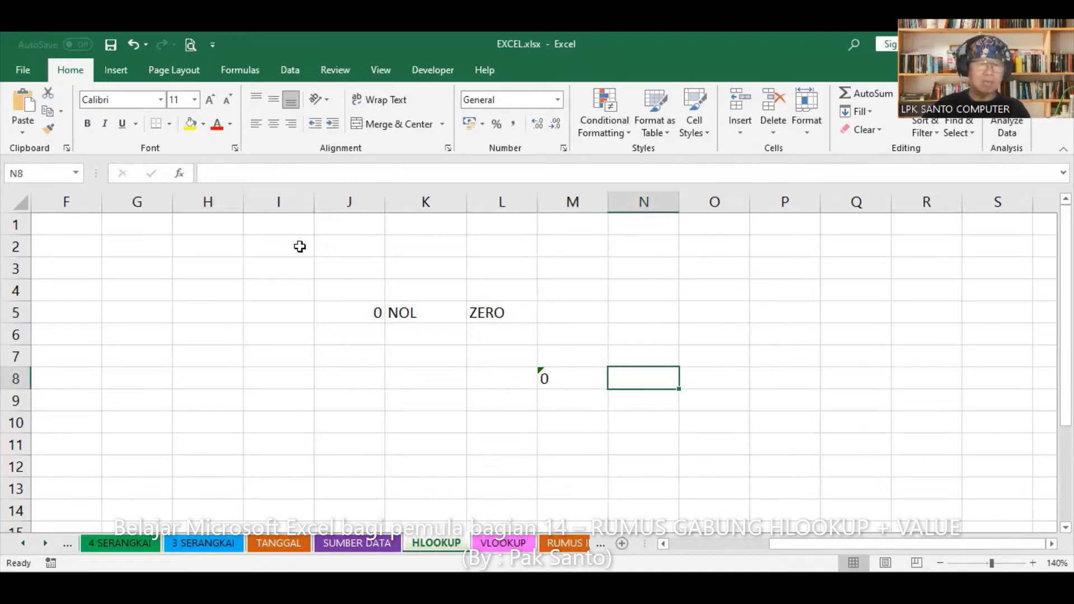
pyautogui.click(179, 177)
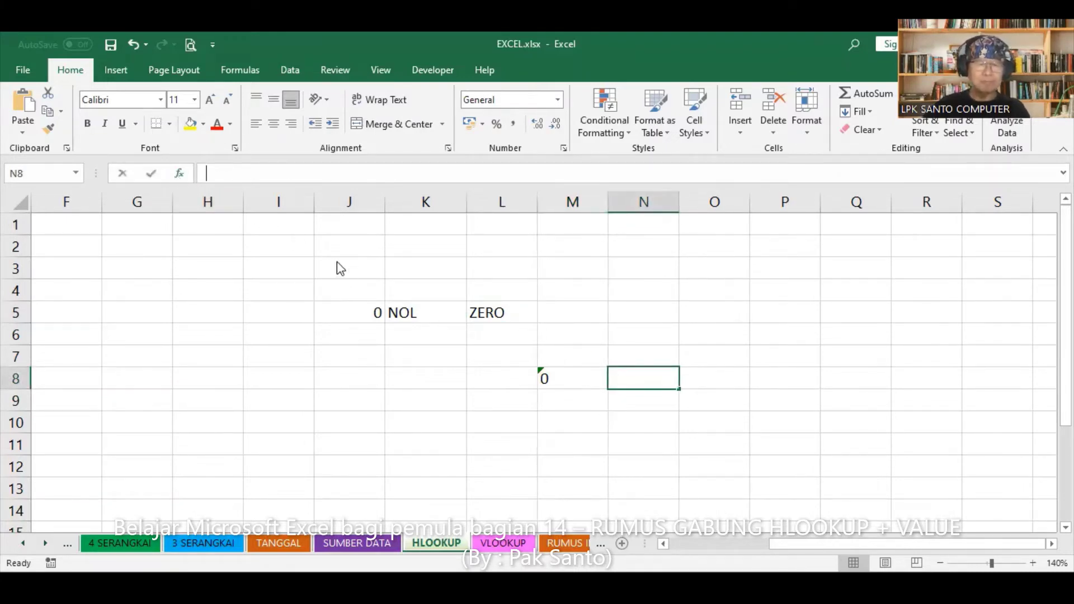
pyautogui.write('=HLOOKUP(M8)')
# Step: Try =HLOOKUP(M8,ANGKA,2,0) in N8, see it return #N/A, and clear it
pyautogui.click(895, 506)
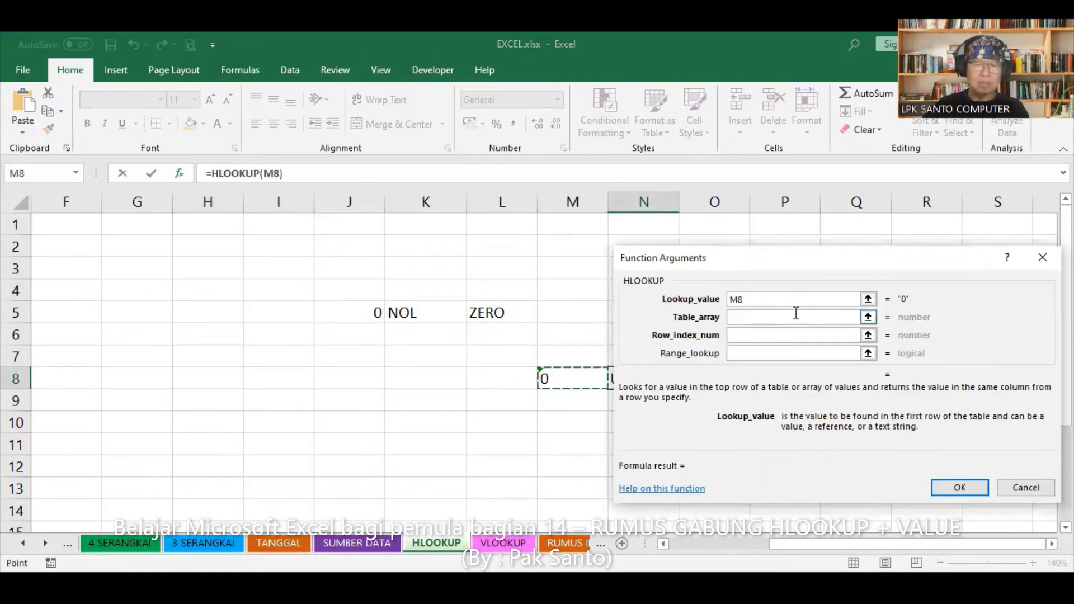
pyautogui.click(796, 317)
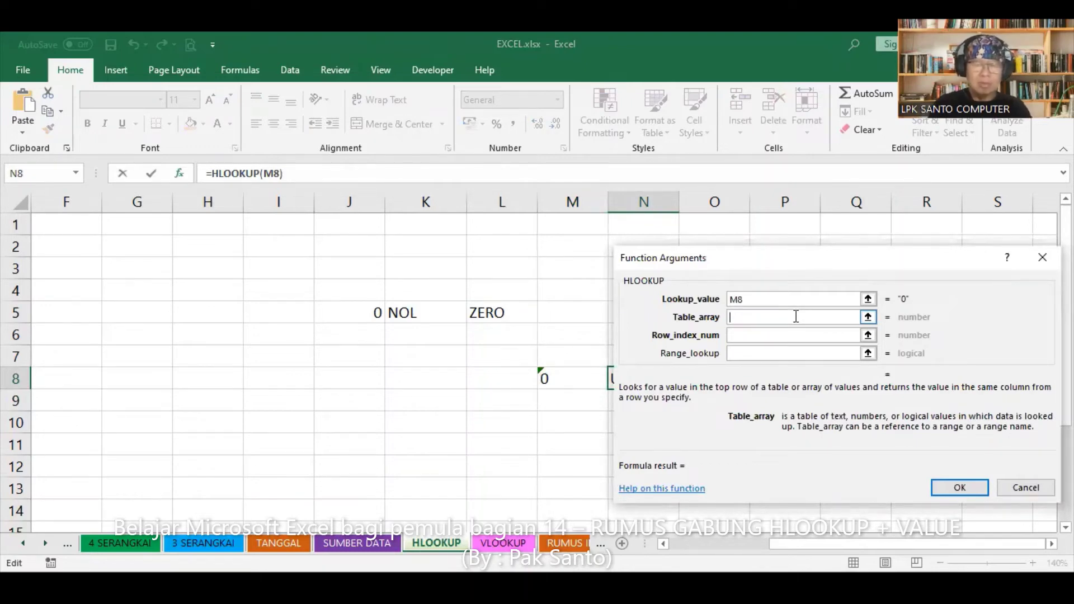
pyautogui.write('ang')
pyautogui.write('ka')
pyautogui.press('BackSpace')
pyautogui.press('BackSpace')
pyautogui.press('BackSpace')
pyautogui.press('BackSpace')
pyautogui.press('BackSpace')
pyautogui.write('ANGKA')
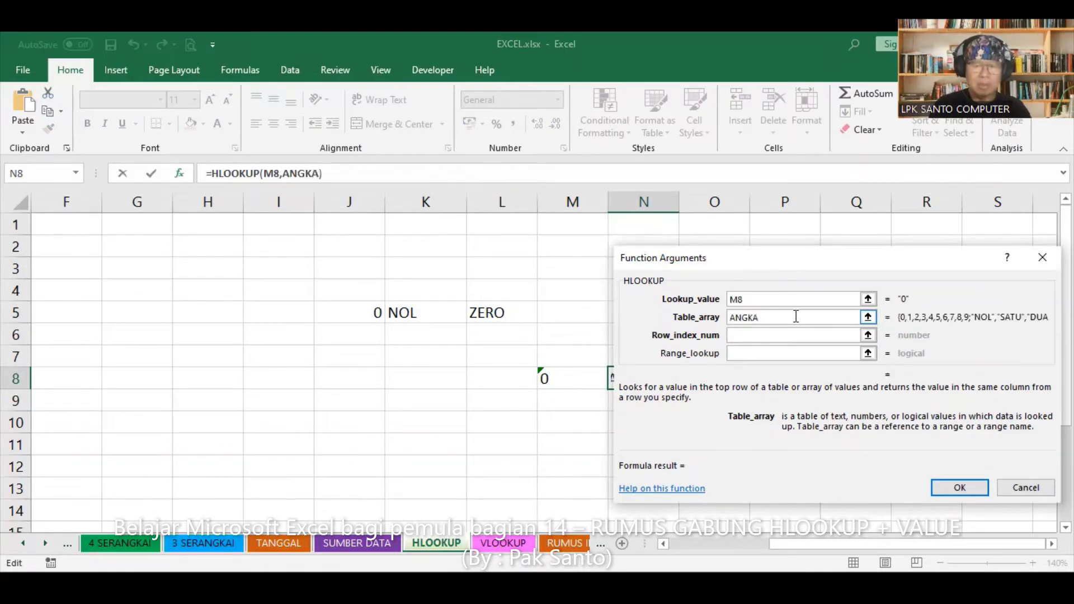
pyautogui.press('Tab')
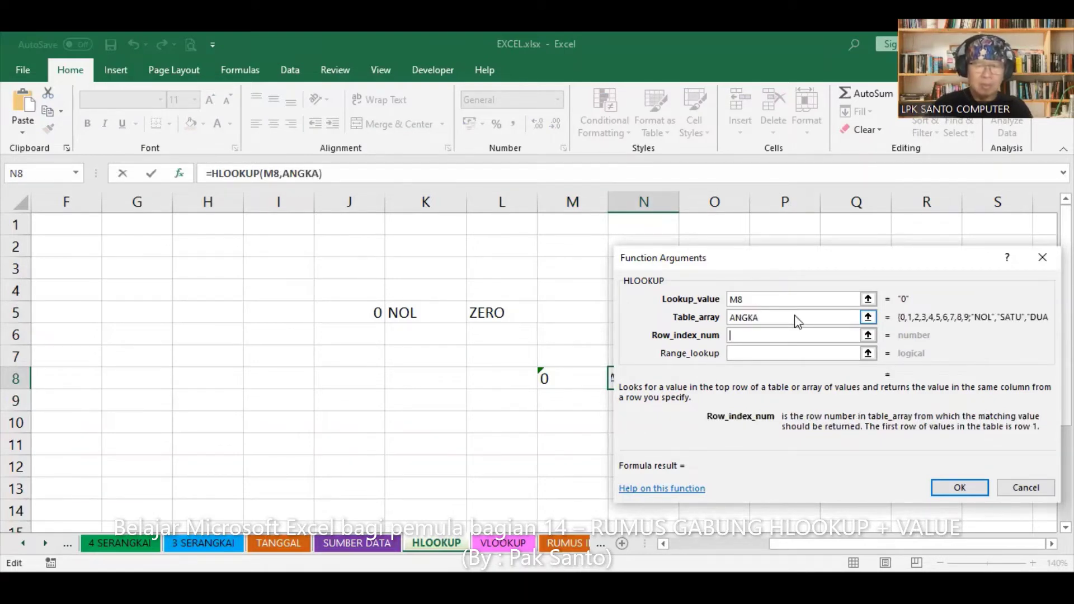
pyautogui.write('2')
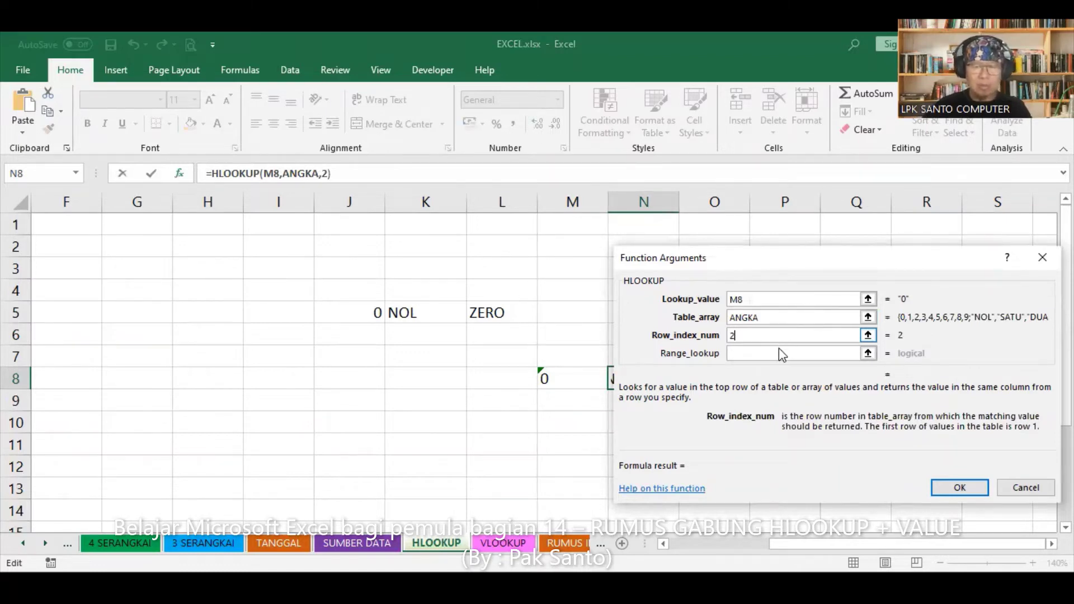
pyautogui.click(772, 353)
pyautogui.write('0')
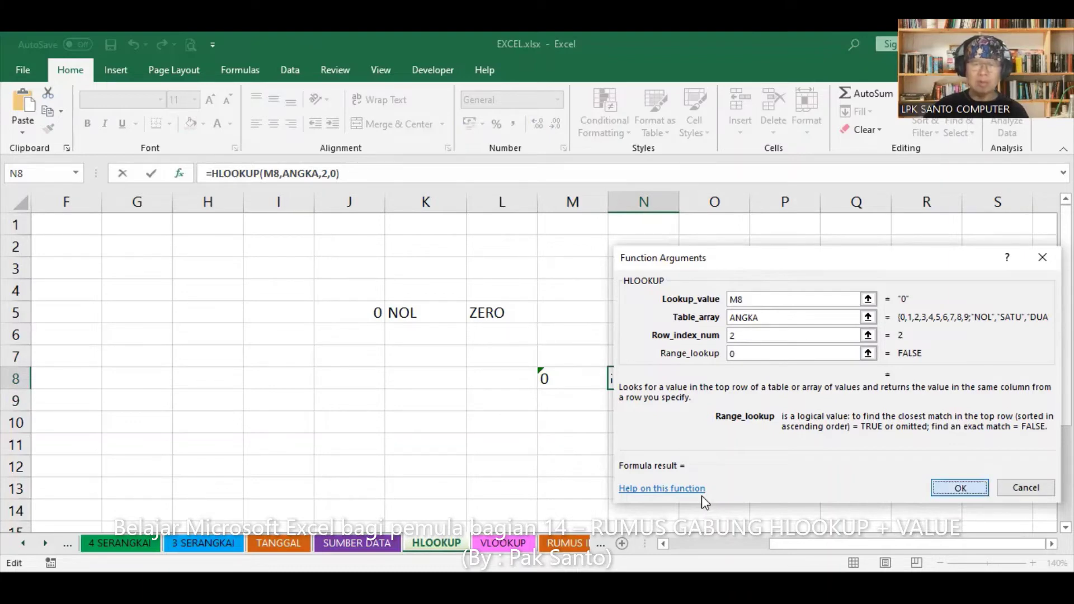
pyautogui.press('Return')
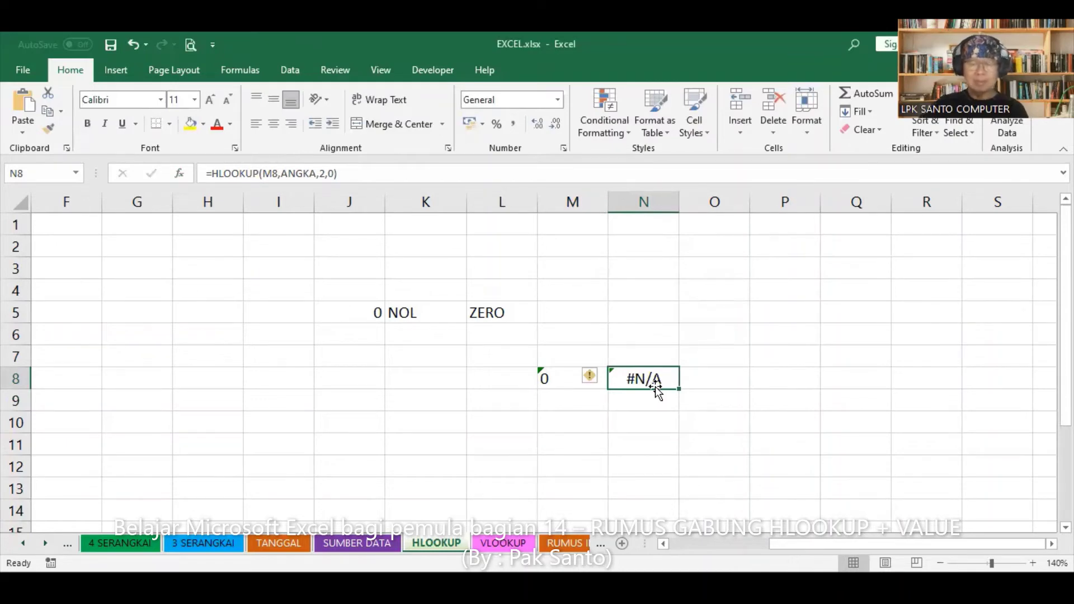
pyautogui.press('Delete')
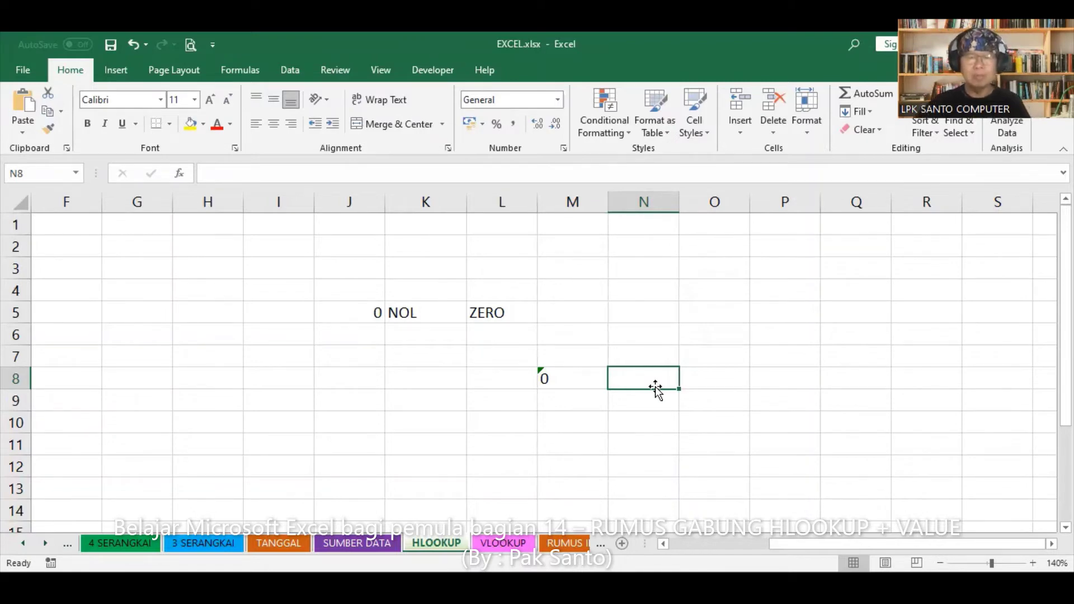
pyautogui.click(586, 378)
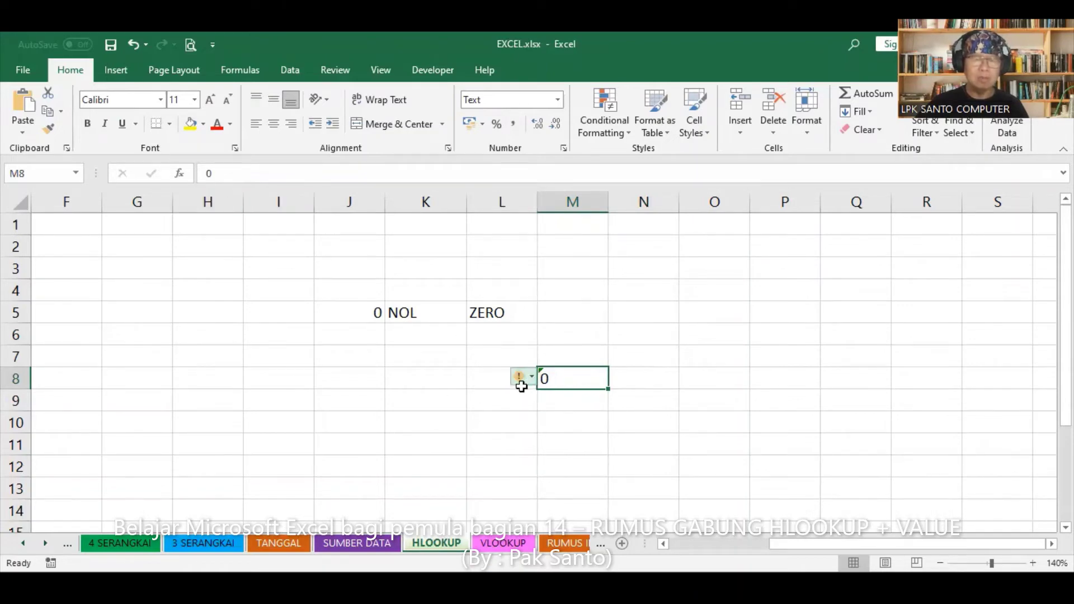
pyautogui.click(640, 382)
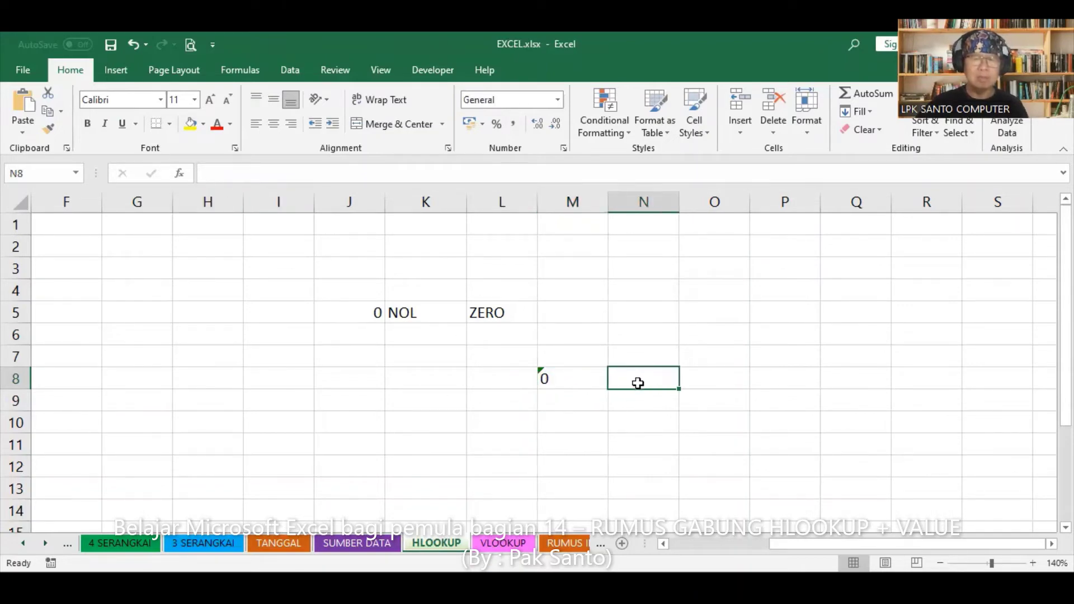
# Step: Start a =VALUE() formula in N8, finding VALUE under the All function category
pyautogui.click(182, 174)
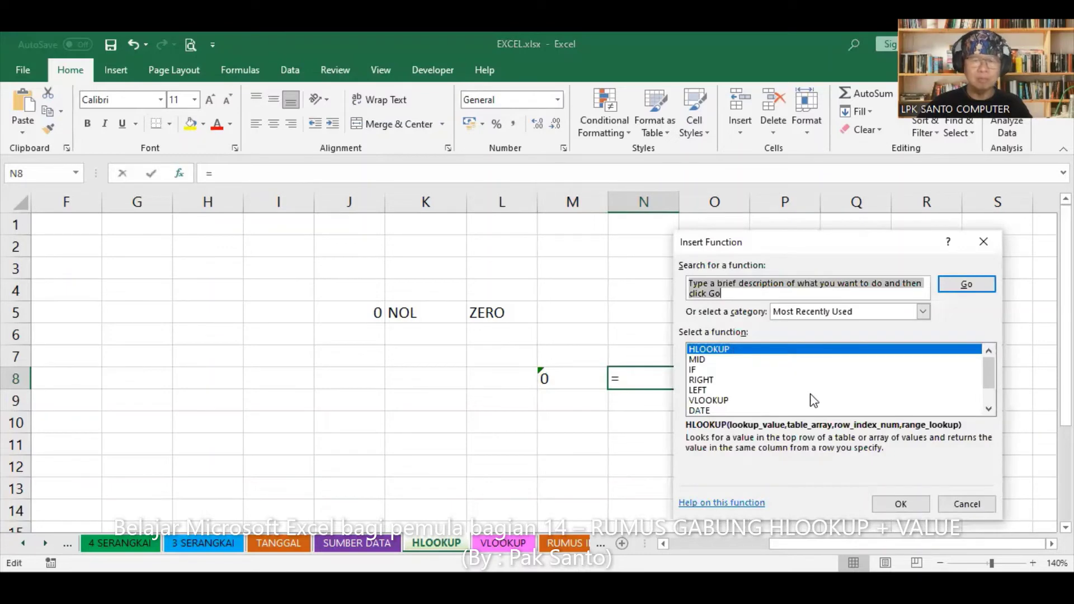
pyautogui.write('V')
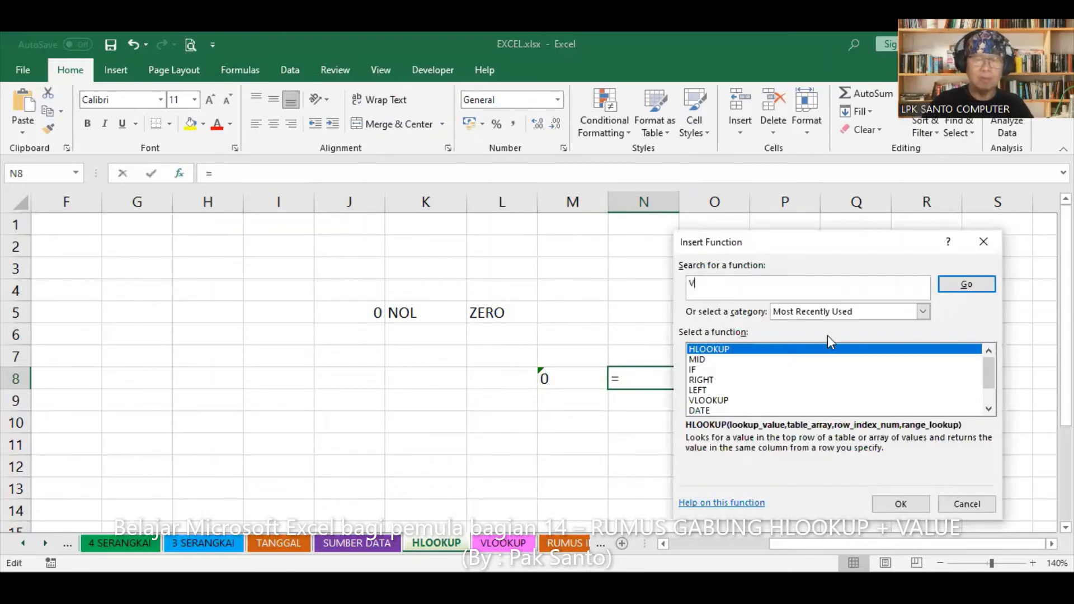
pyautogui.write('ALUE')
pyautogui.press('Return')
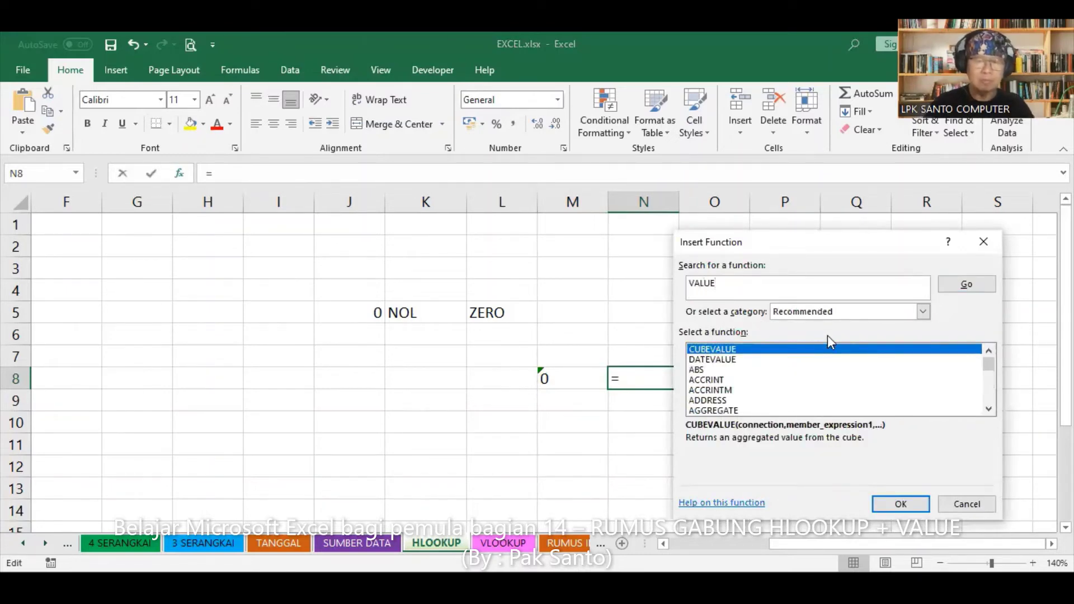
pyautogui.click(924, 313)
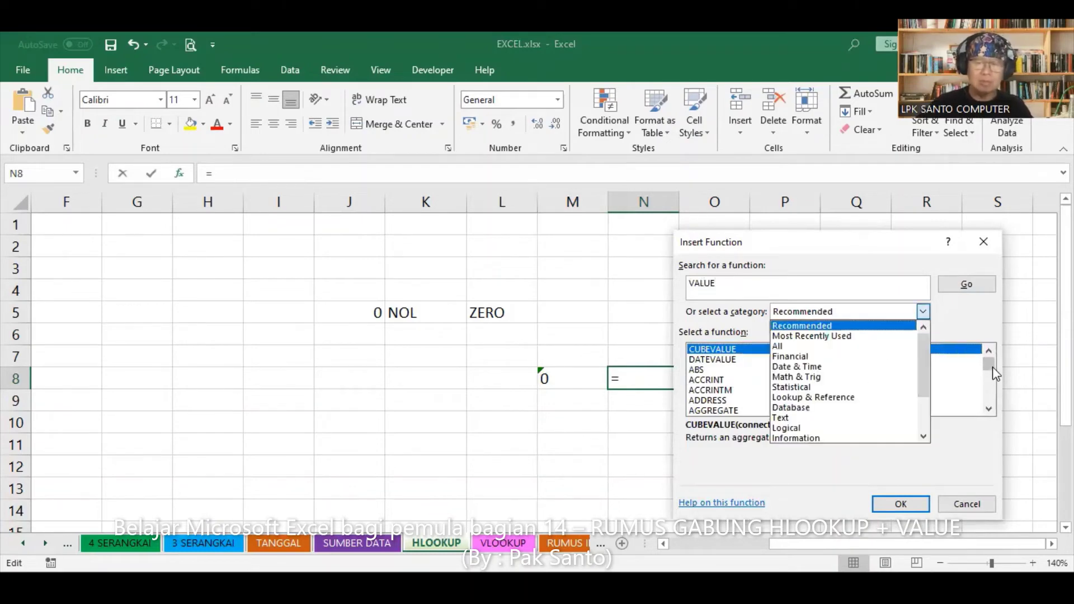
pyautogui.click(809, 348)
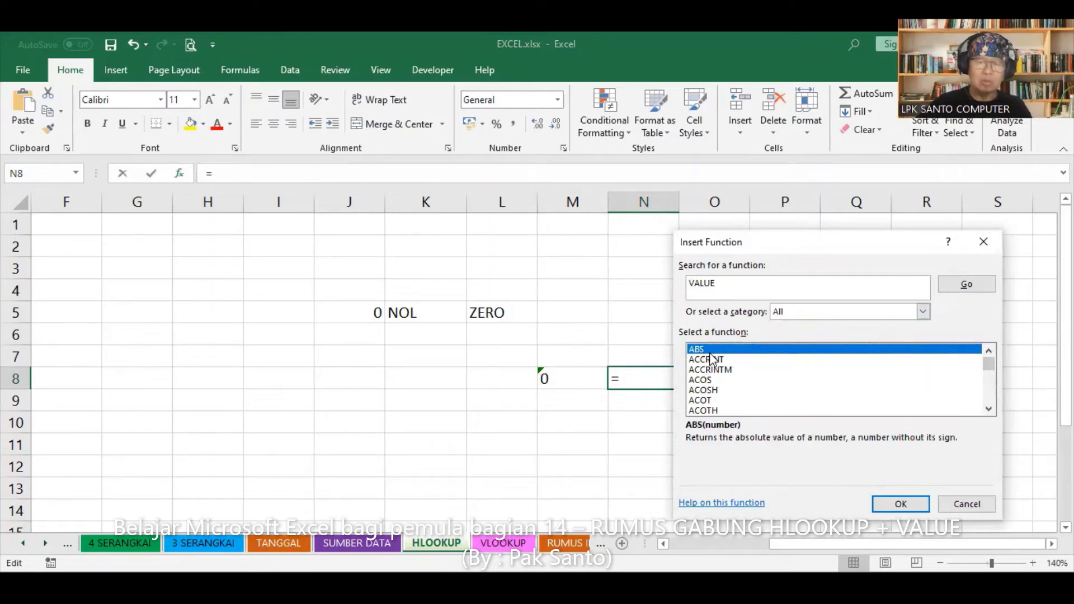
pyautogui.click(715, 390)
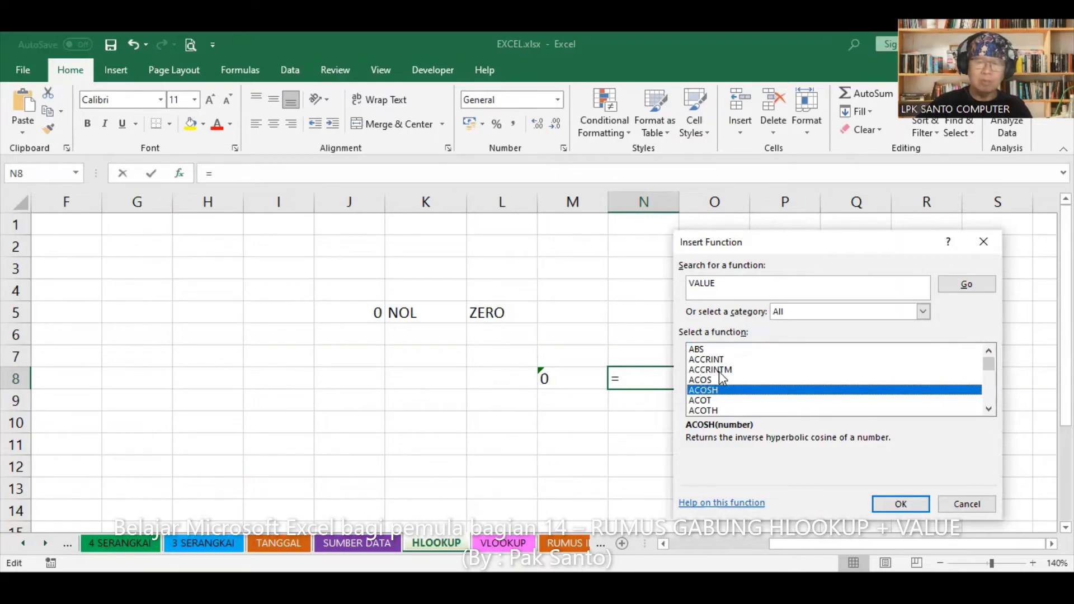
pyautogui.press('v')
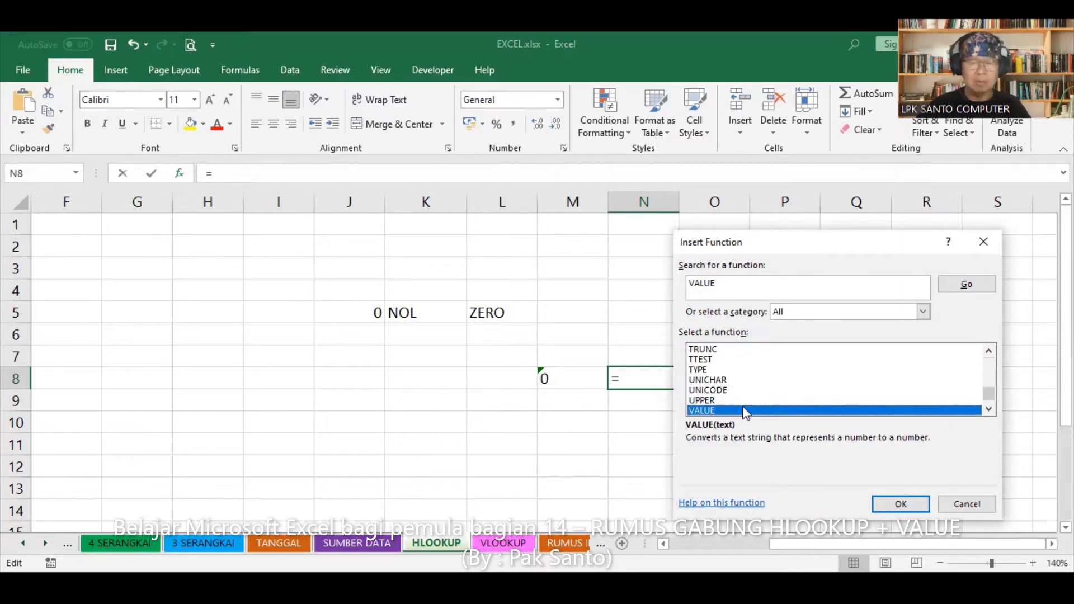
pyautogui.click(730, 400)
pyautogui.click(726, 412)
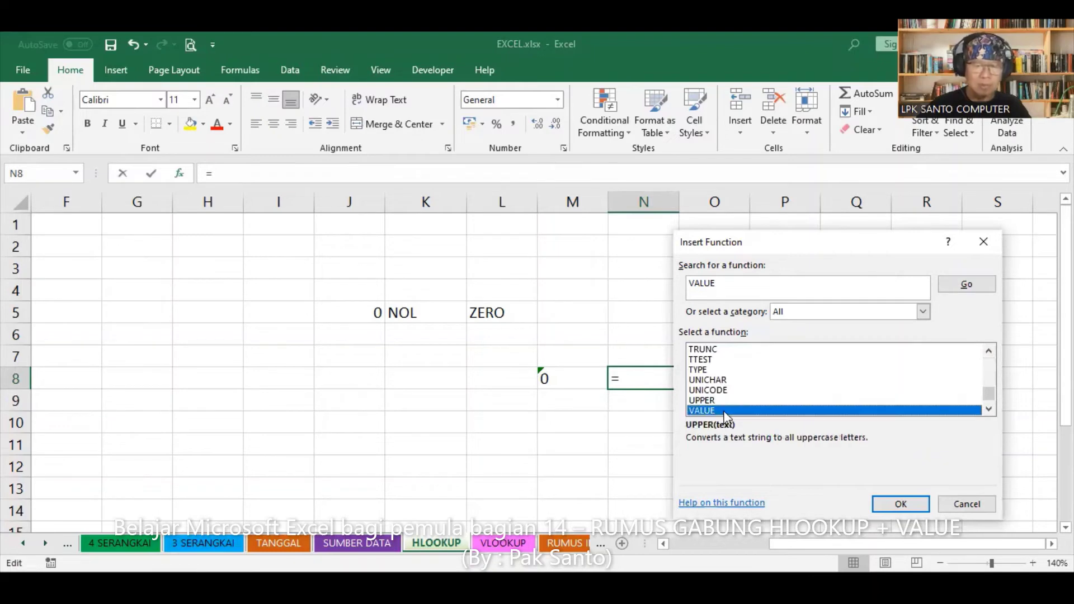
pyautogui.click(901, 505)
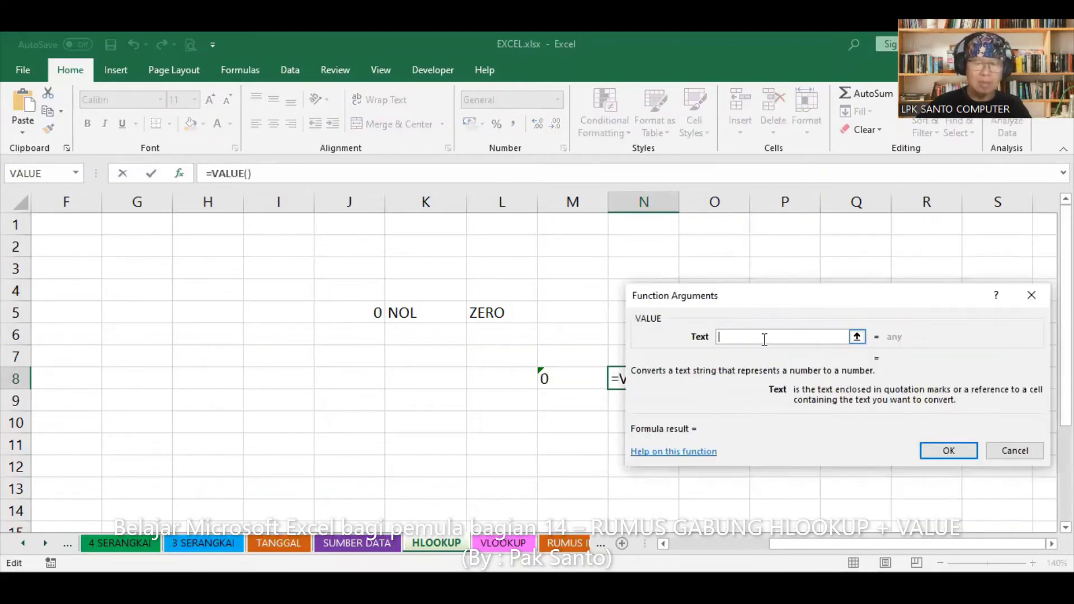
# Step: Complete =VALUE(M8) in N8 and compare M8's text 0 with N8's General-format numeric 0
pyautogui.click(555, 378)
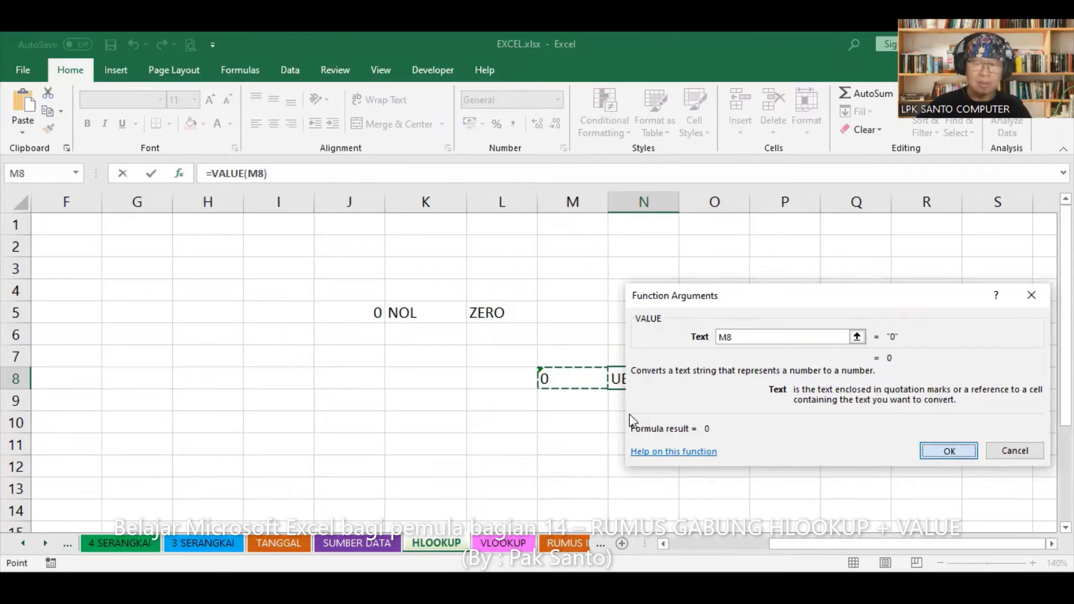
pyautogui.press('Return')
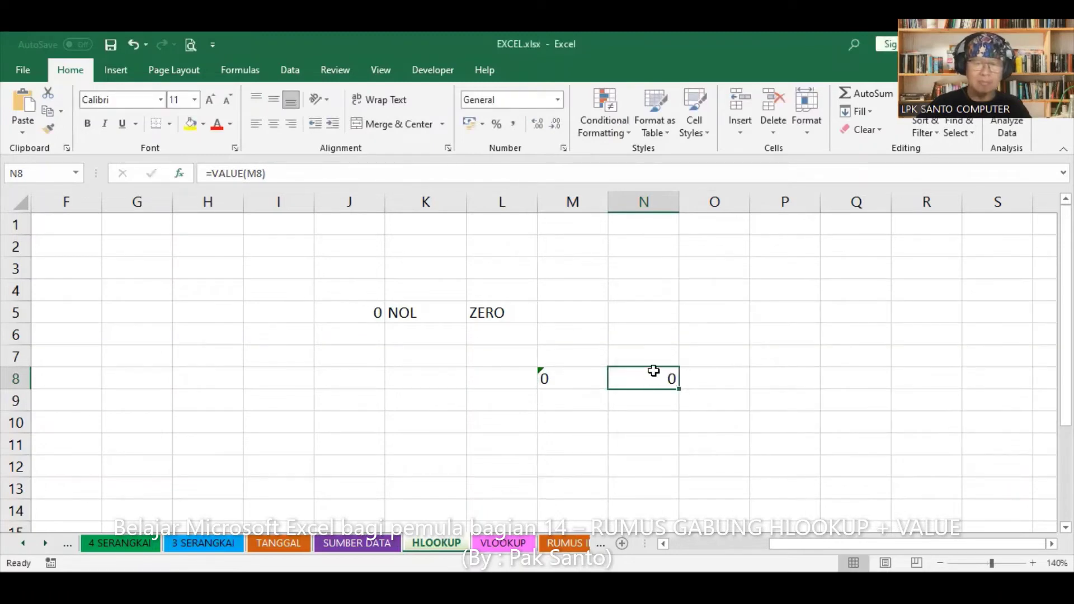
pyautogui.click(568, 381)
pyautogui.click(641, 379)
pyautogui.click(586, 379)
pyautogui.click(633, 381)
pyautogui.click(579, 381)
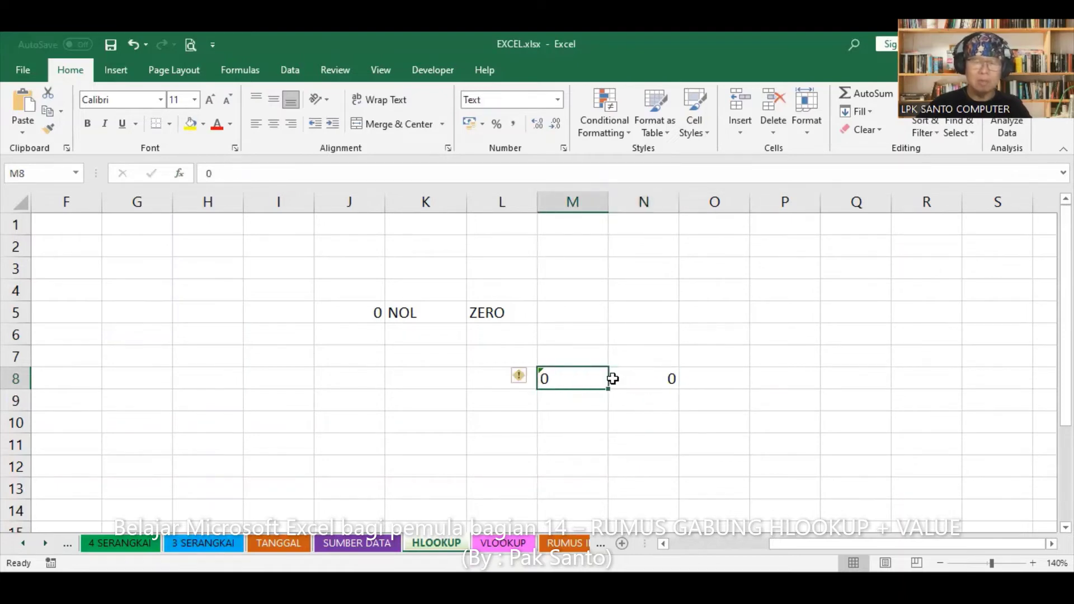
pyautogui.click(665, 380)
pyautogui.click(577, 380)
pyautogui.click(650, 381)
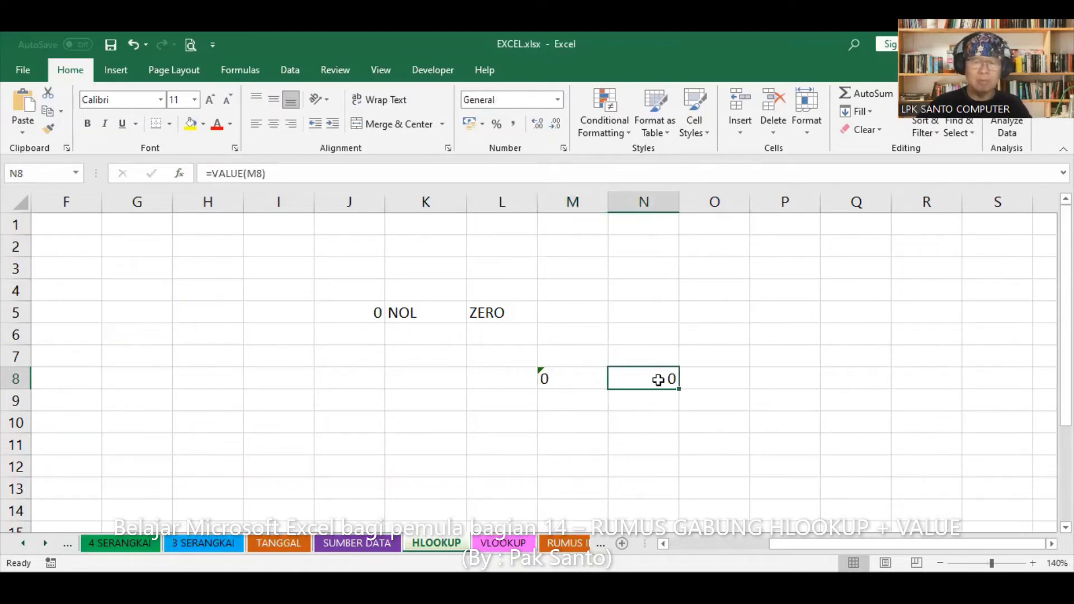
pyautogui.click(575, 383)
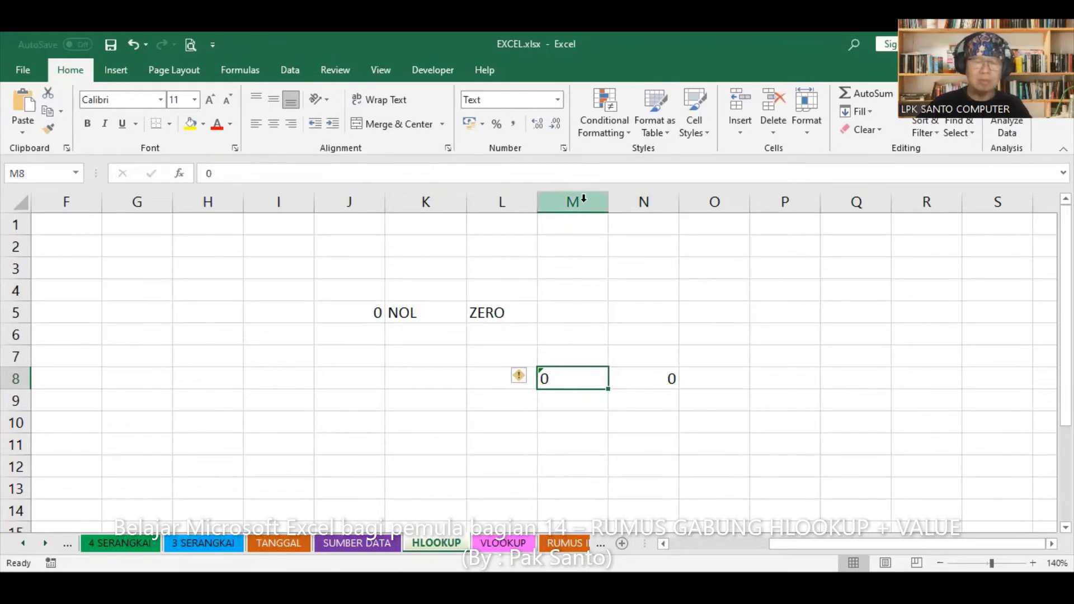
pyautogui.click(670, 379)
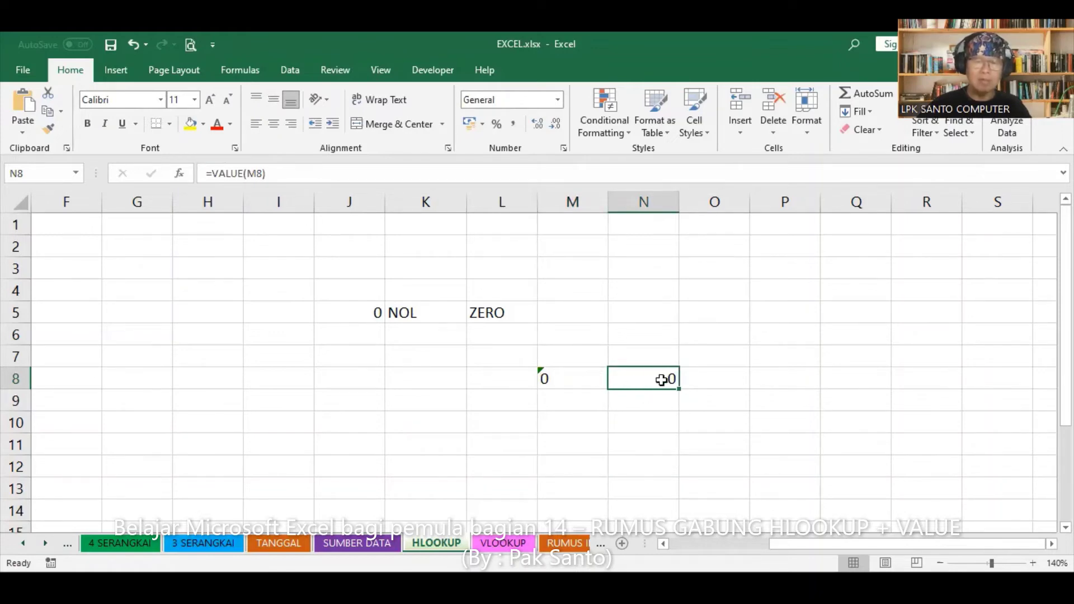
# Step: Right-align the text 0 in M8 and ignore its number-stored-as-text error
pyautogui.click(557, 379)
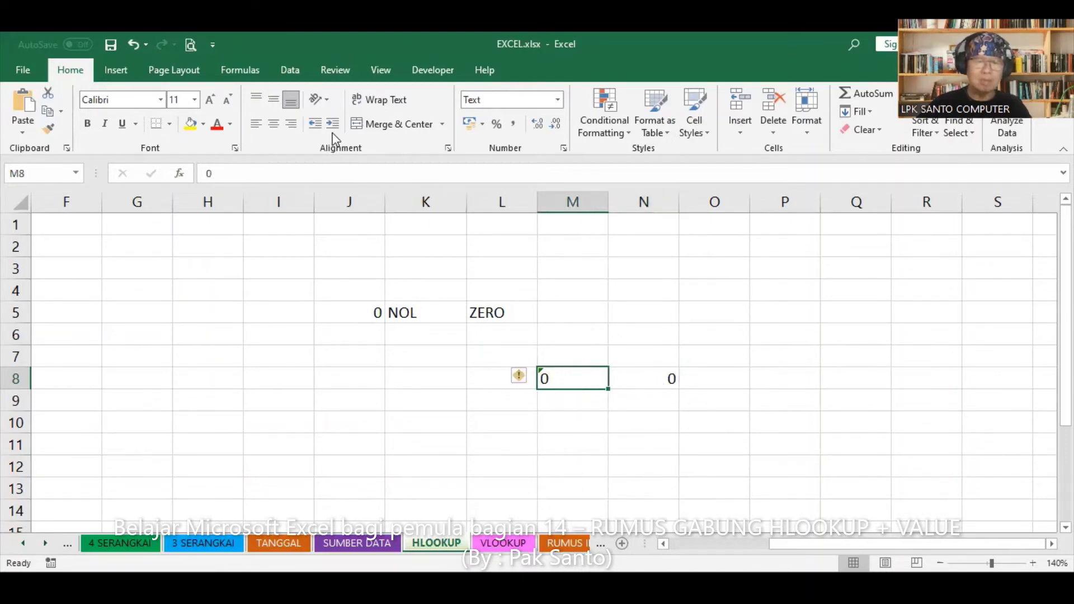
pyautogui.click(292, 128)
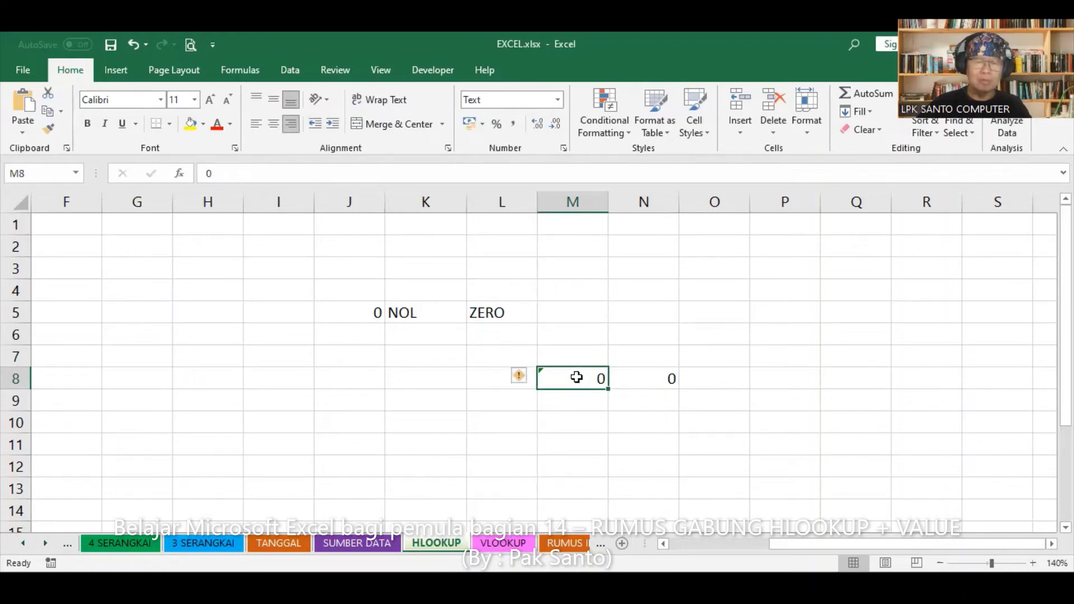
pyautogui.moveTo(518, 376)
pyautogui.click(521, 380)
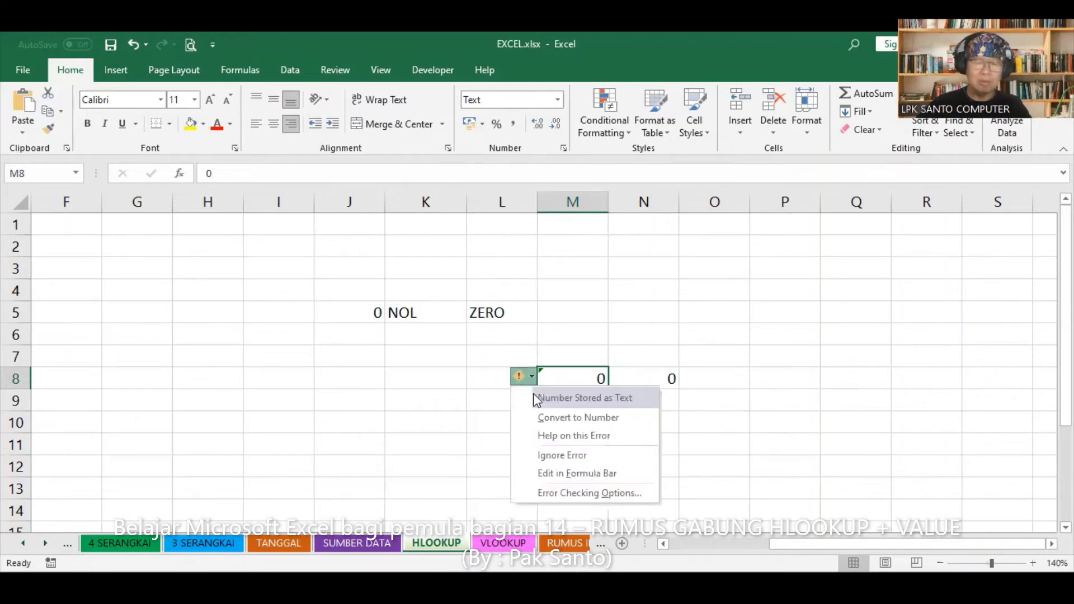
pyautogui.click(577, 458)
pyautogui.click(780, 402)
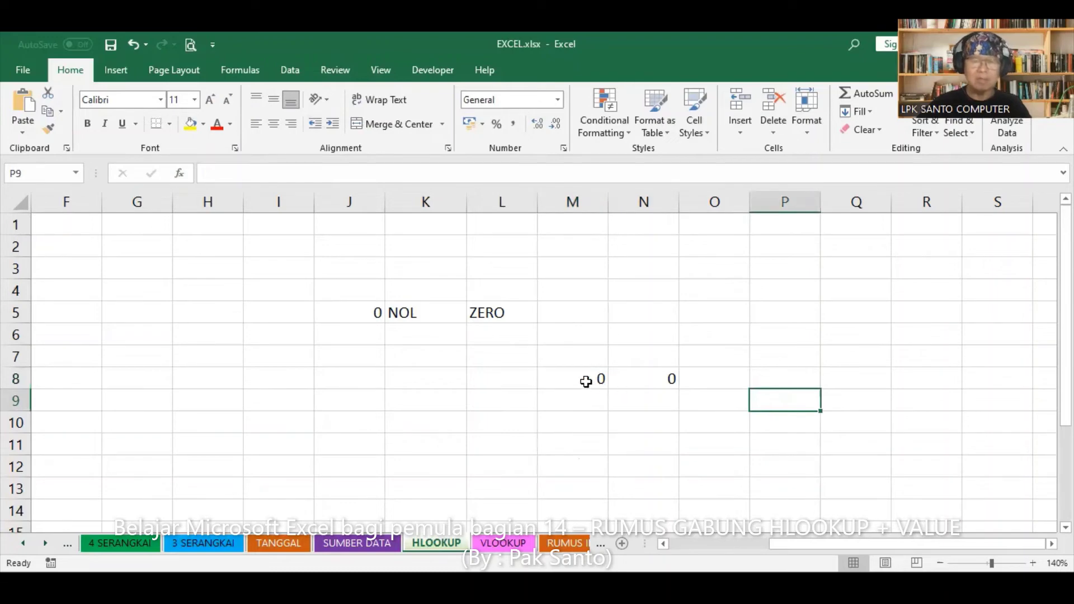
# Step: Delete the =VALUE(M8) formula from N8
pyautogui.click(583, 379)
pyautogui.click(670, 381)
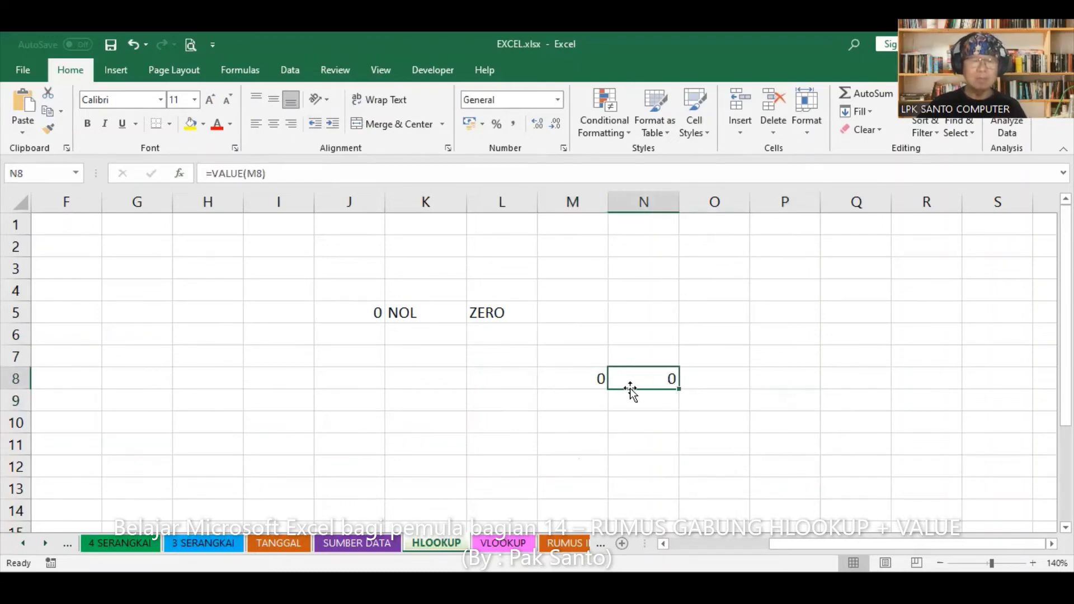
pyautogui.click(584, 379)
pyautogui.click(661, 383)
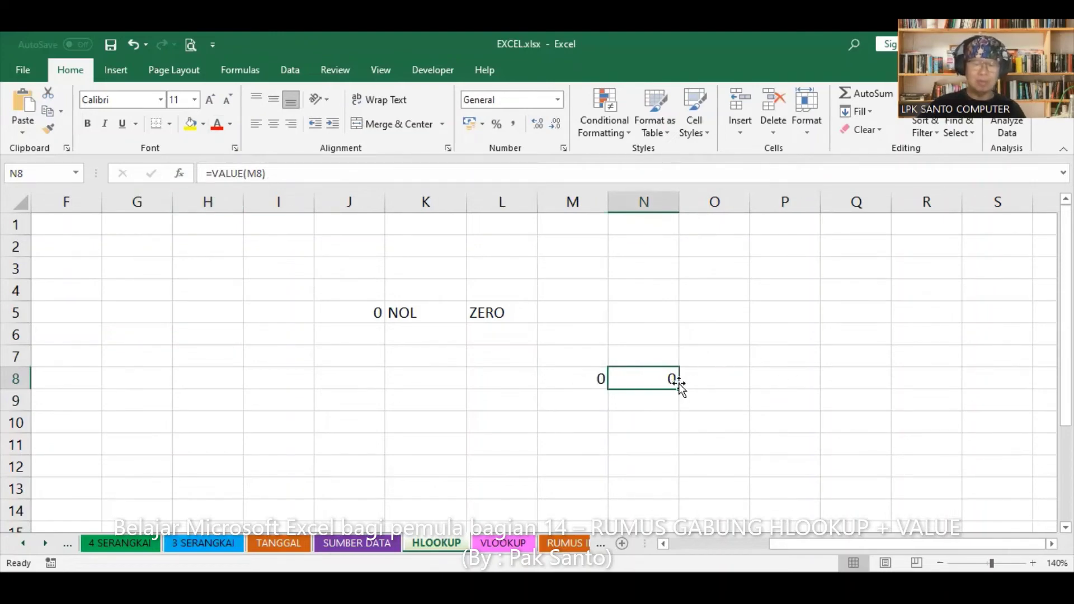
pyautogui.press('Delete')
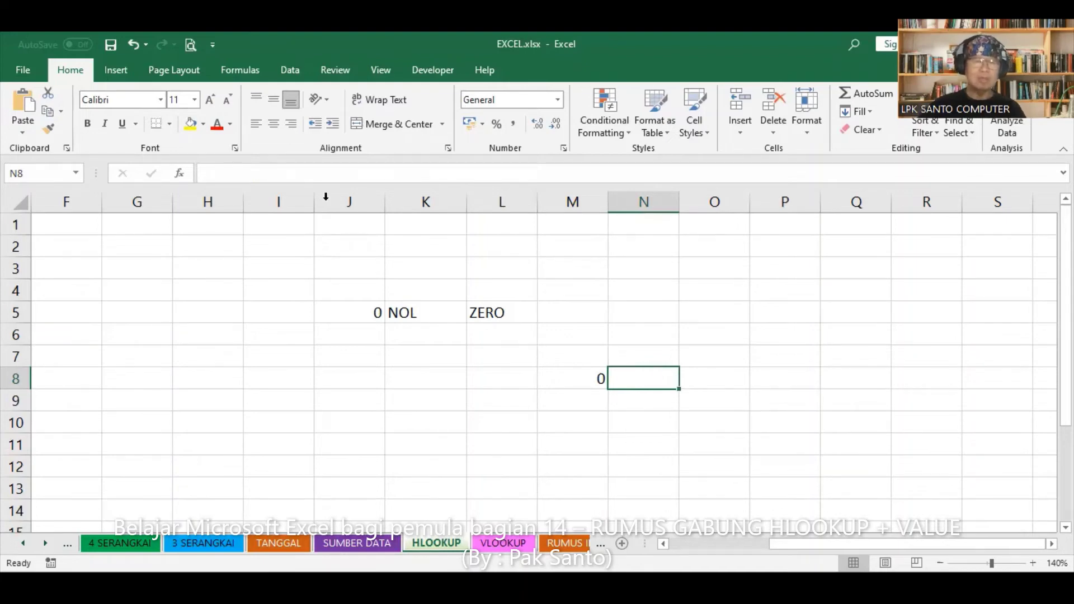
# Step: Insert HLOOKUP into N8 from the Recently Used function category
pyautogui.click(179, 173)
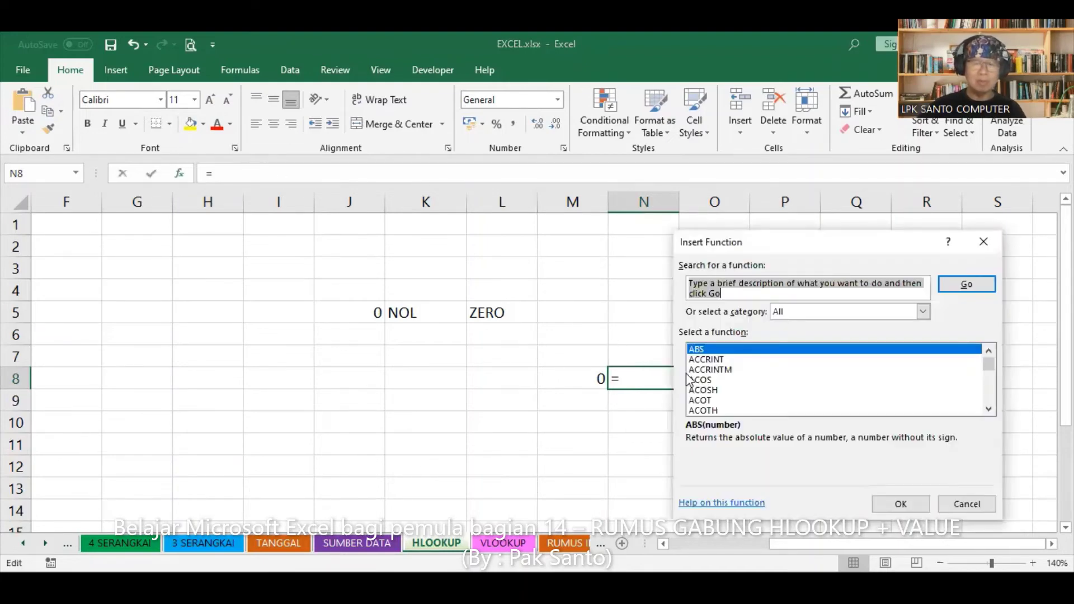
pyautogui.click(923, 312)
pyautogui.click(872, 318)
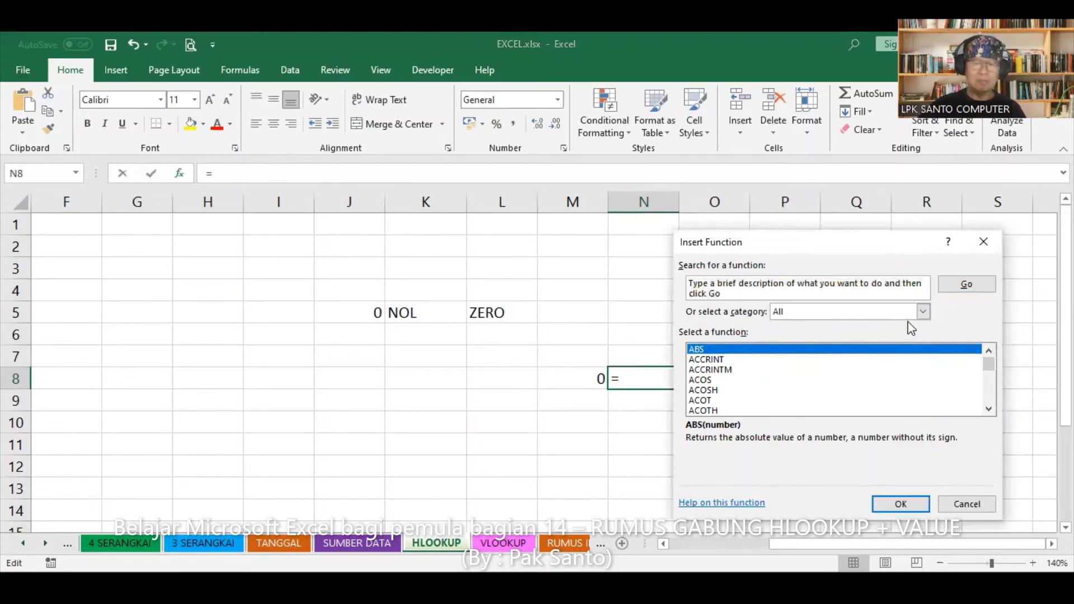
pyautogui.click(924, 312)
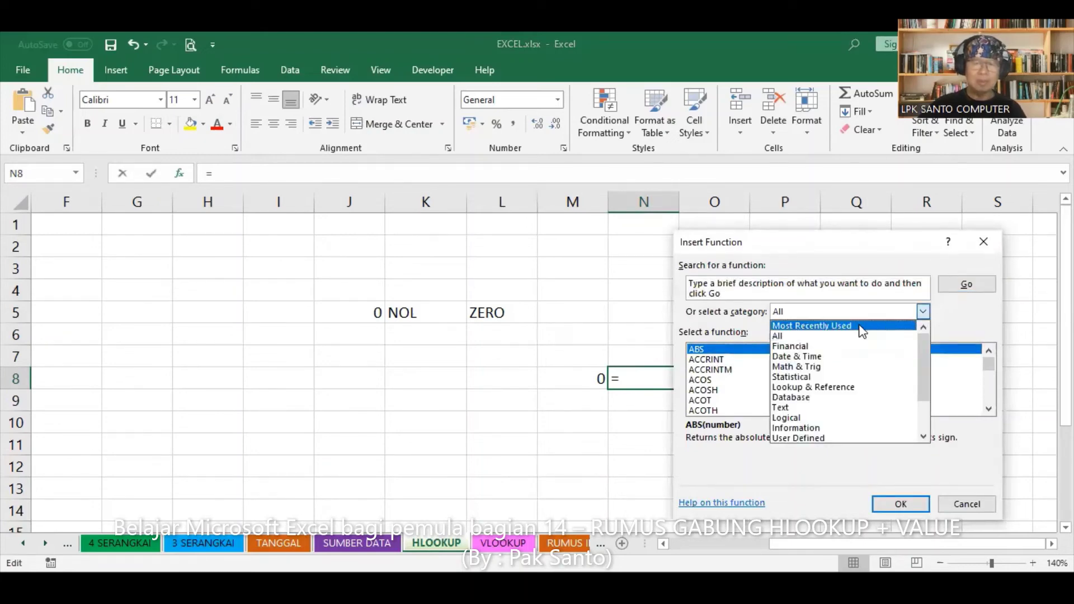
pyautogui.click(862, 325)
pyautogui.click(783, 359)
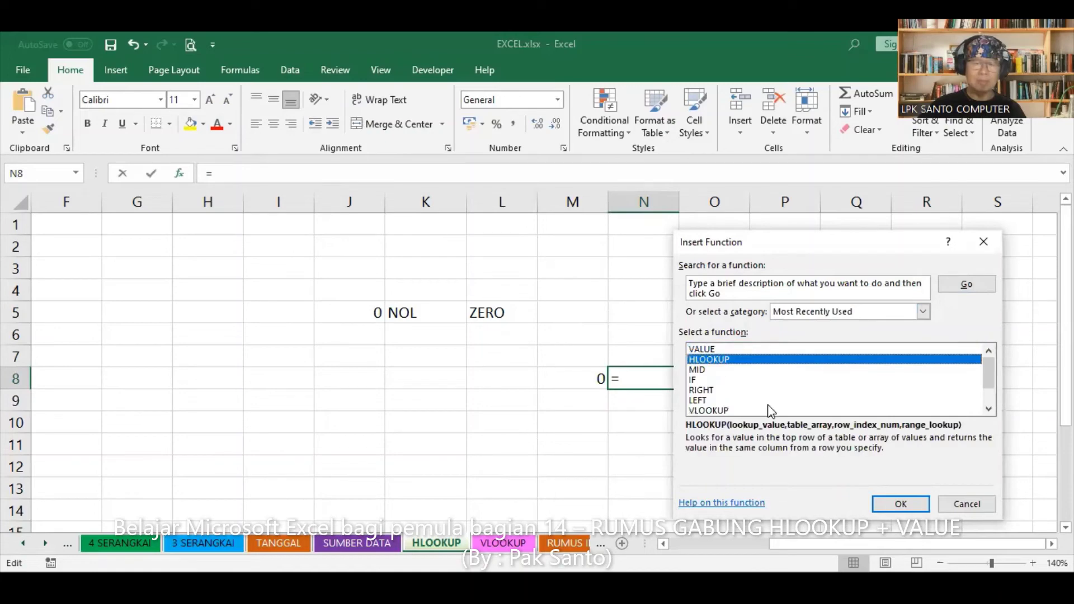
pyautogui.click(898, 504)
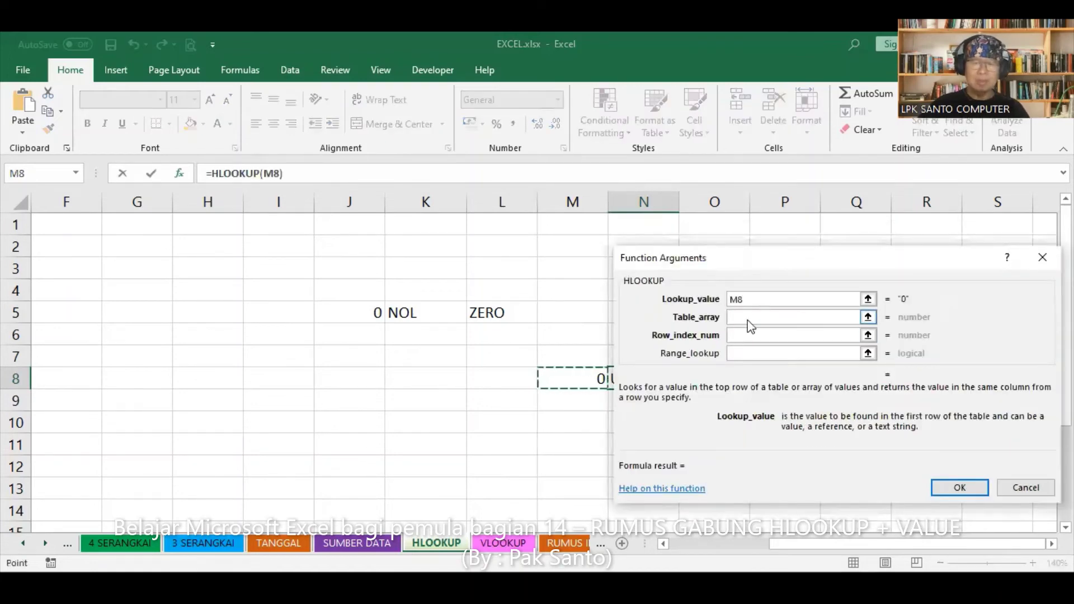
# Step: Retry =HLOOKUP(M8,ANGKA,2,0), get #N/A again, and clear N8
pyautogui.click(749, 319)
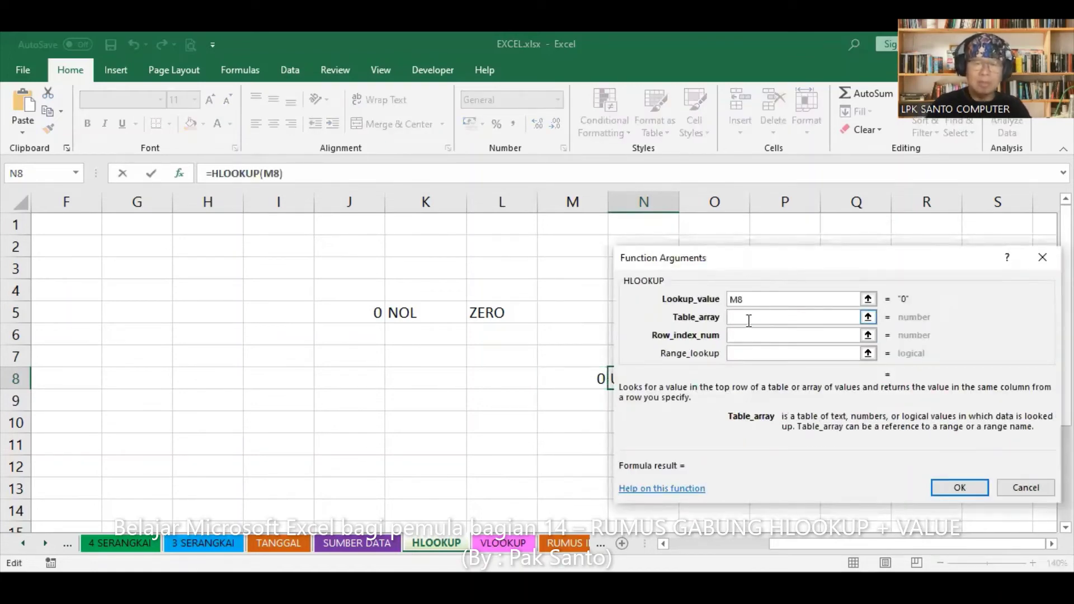
pyautogui.write('ANGKA')
pyautogui.press('Tab')
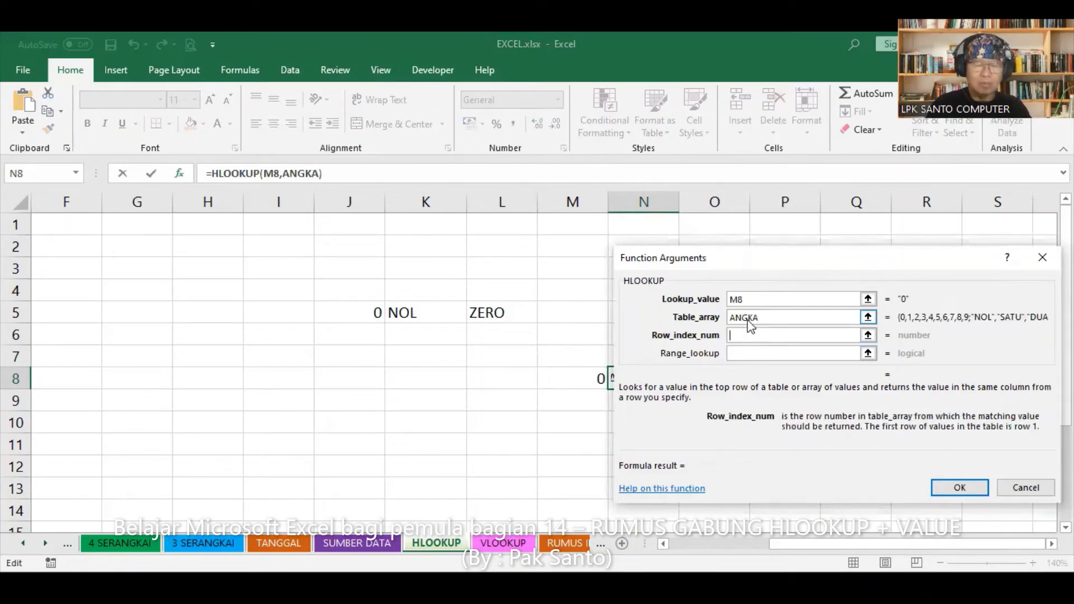
pyautogui.write('2')
pyautogui.press('Tab')
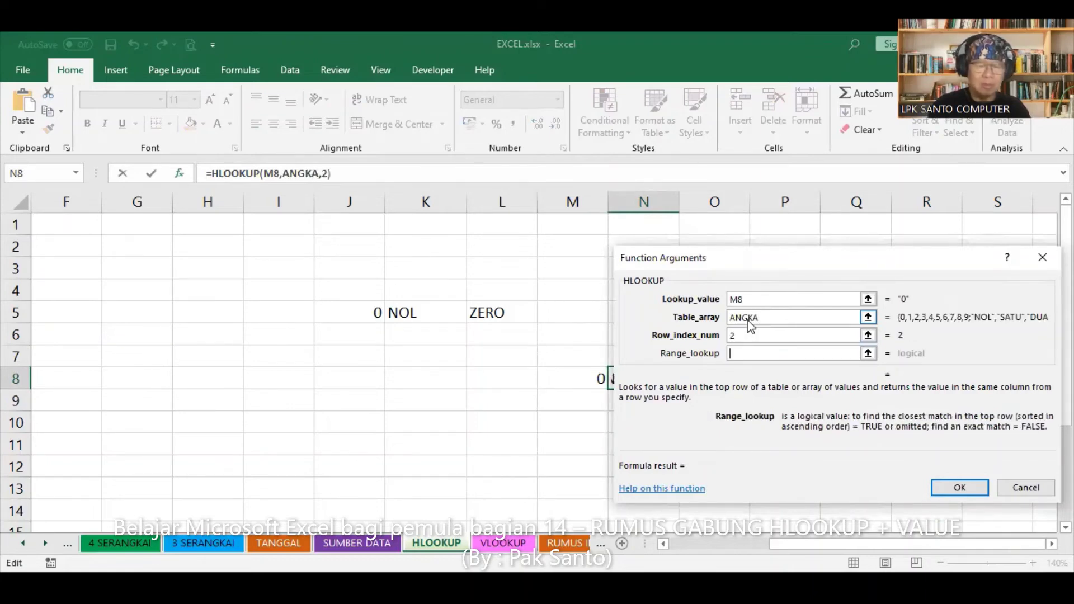
pyautogui.write('0')
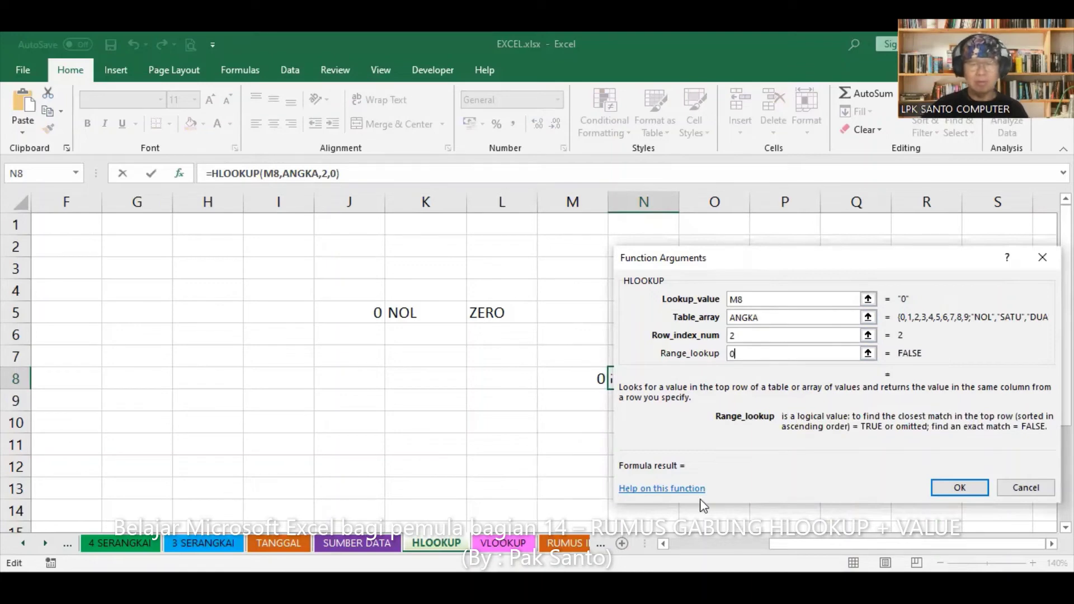
pyautogui.press('Return')
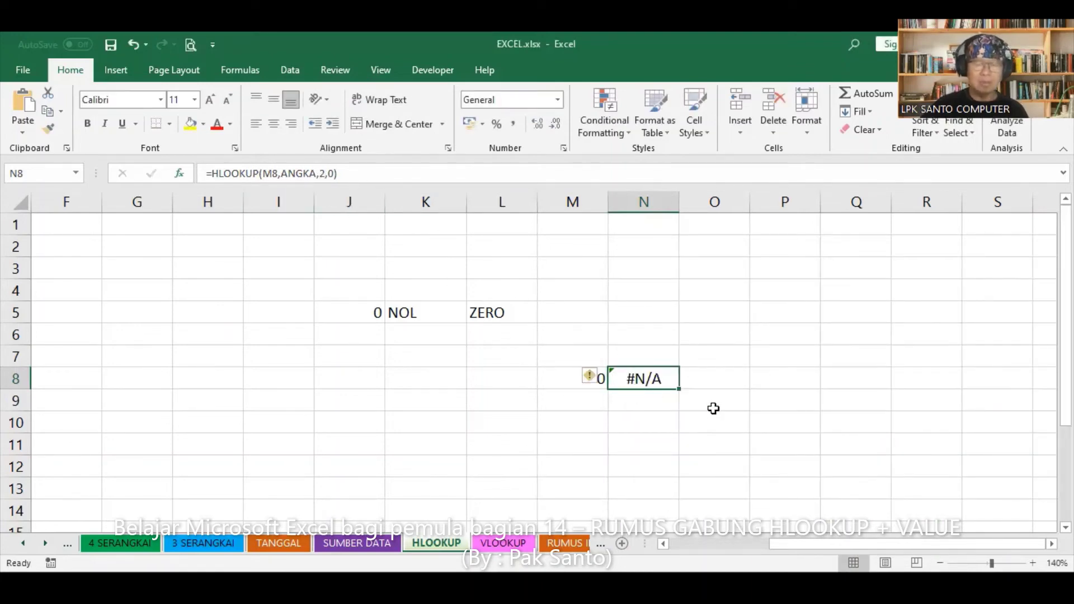
pyautogui.press('Delete')
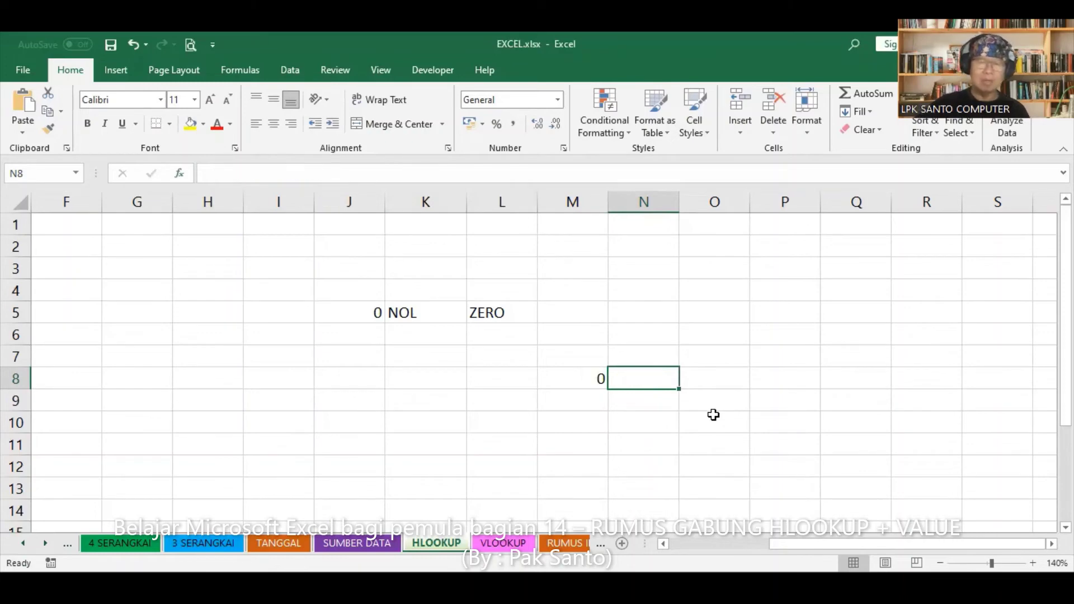
# Step: Start an HLOOKUP in N8 with VALUE(M8) nested as the lookup value
pyautogui.click(179, 174)
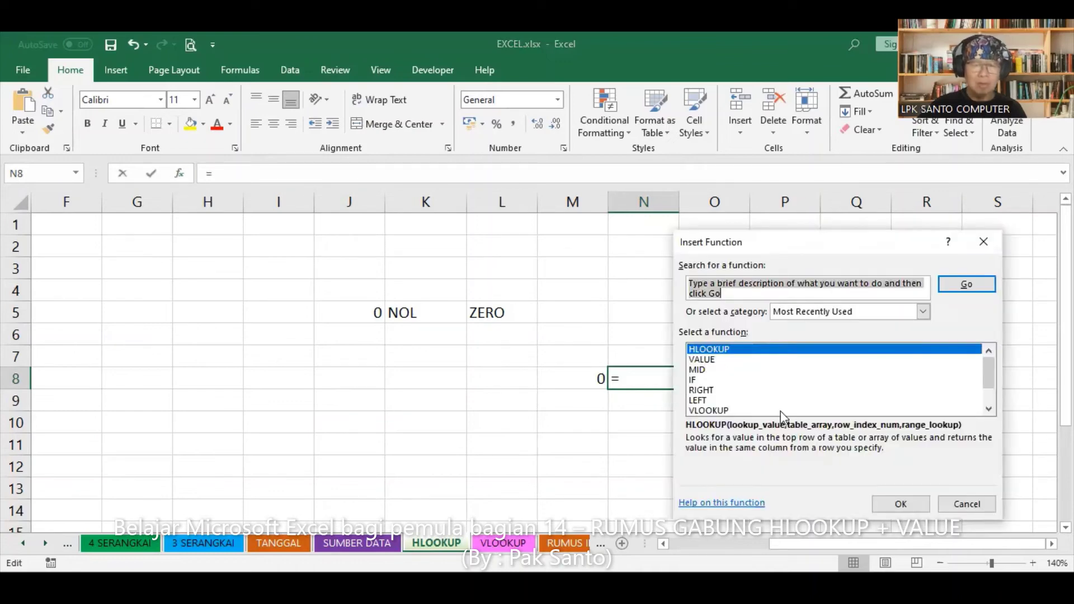
pyautogui.click(901, 505)
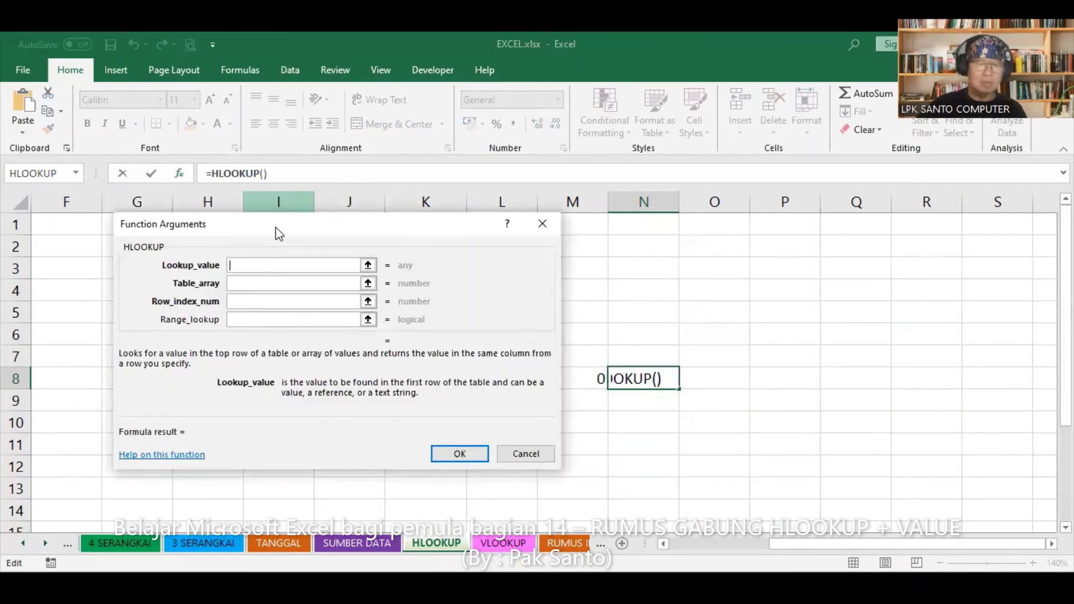
pyautogui.moveTo(233, 235); pyautogui.dragTo(184, 241)
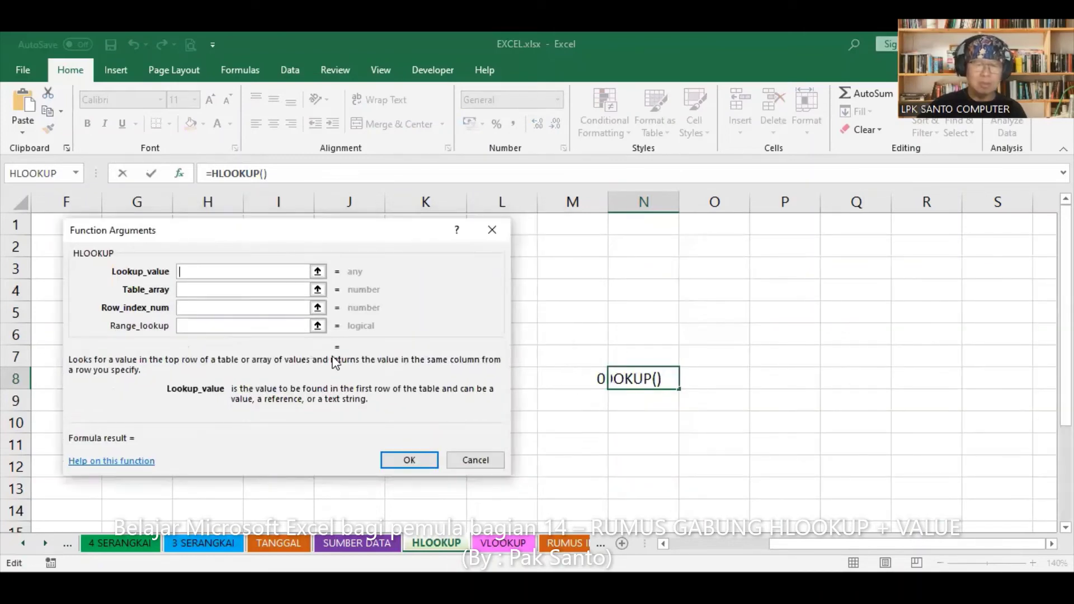
pyautogui.click(76, 173)
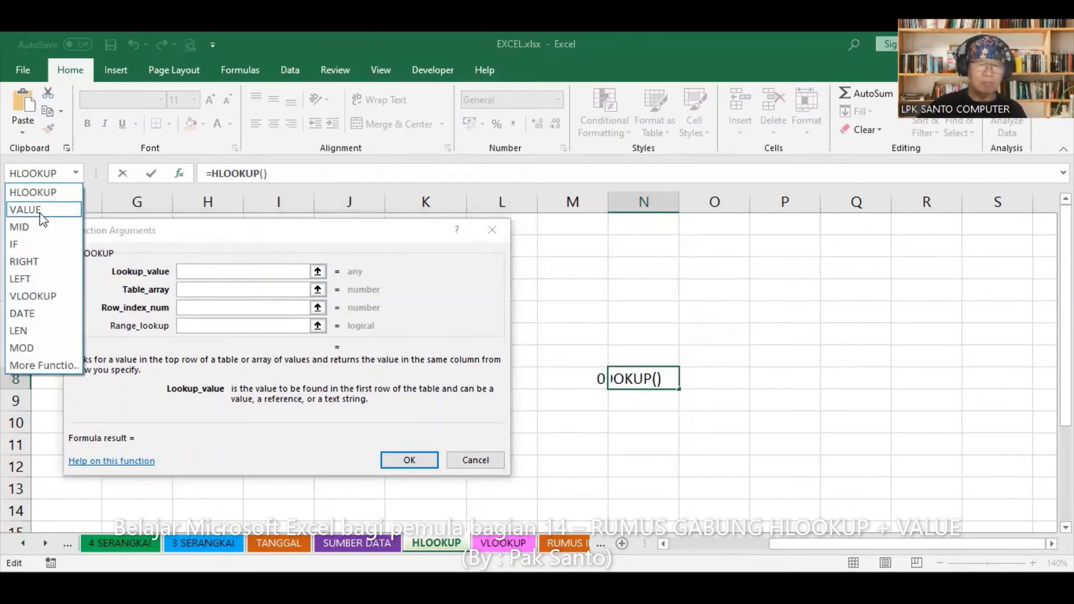
pyautogui.click(25, 209)
pyautogui.click(589, 384)
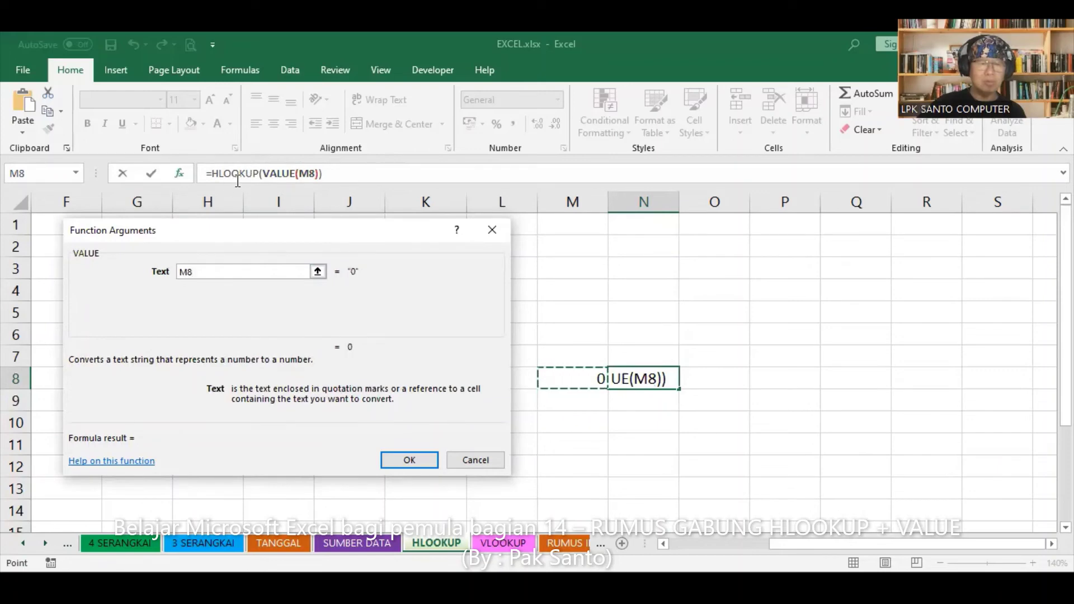
# Step: Finish with table ANGKA, row 2 and exact match 0 so N8 shows NOL
pyautogui.click(253, 174)
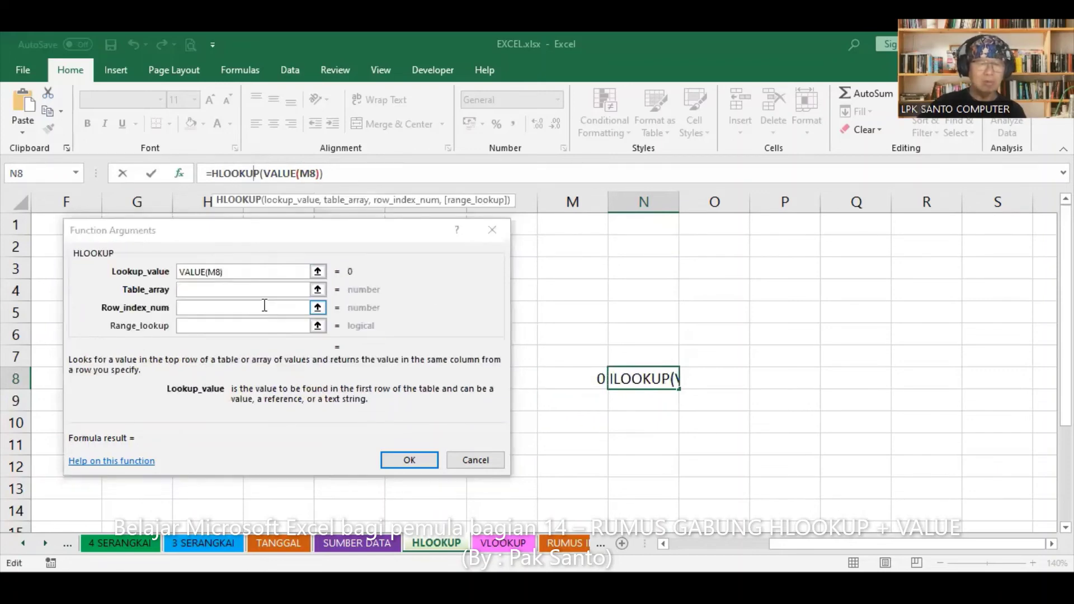
pyautogui.click(268, 291)
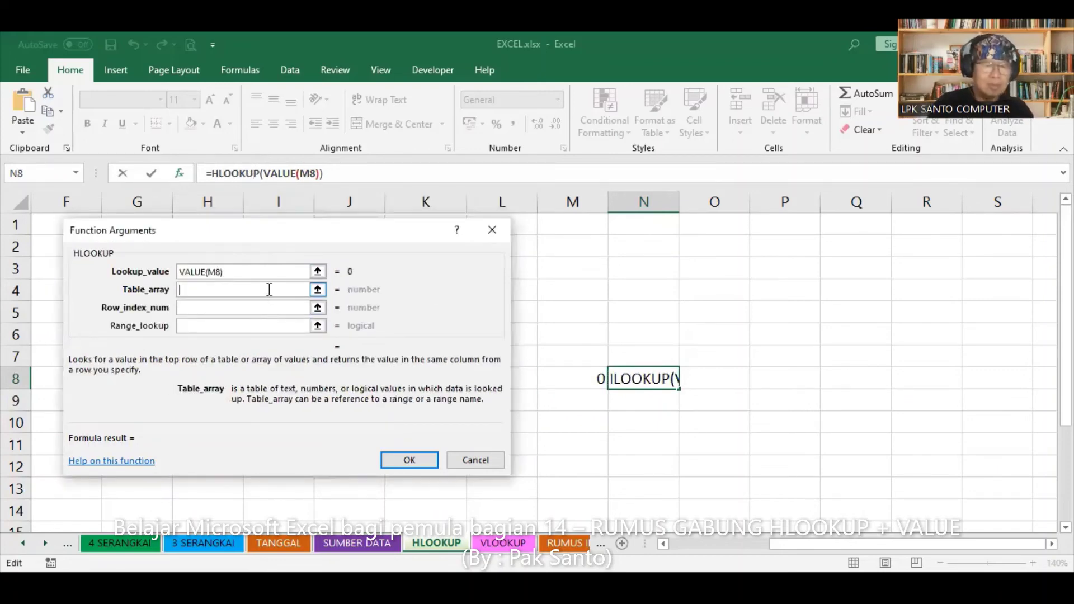
pyautogui.write('ANG')
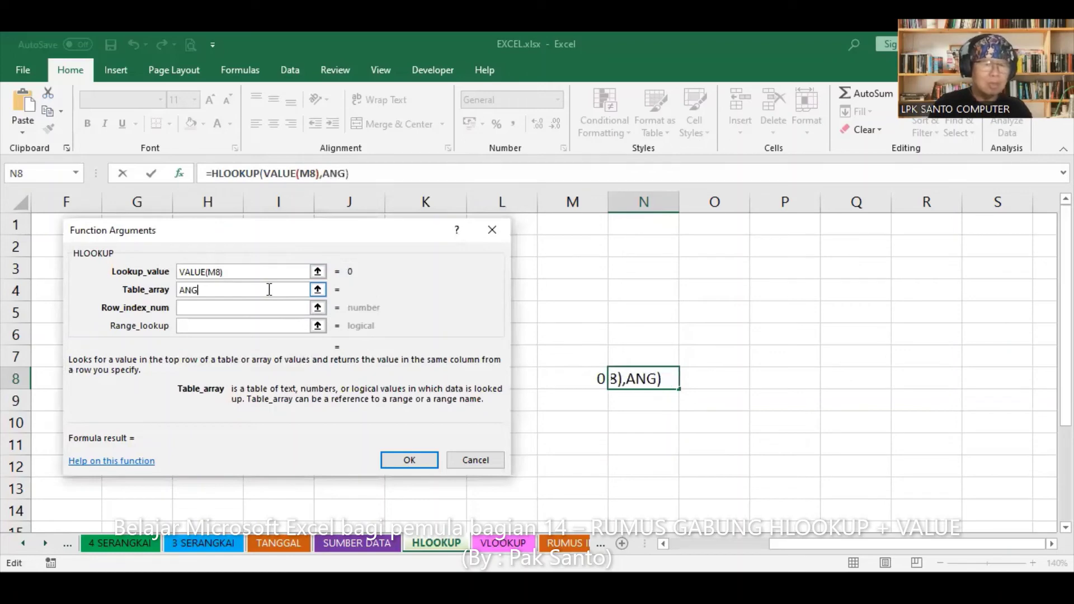
pyautogui.write('KA')
pyautogui.press('Tab')
pyautogui.write('2')
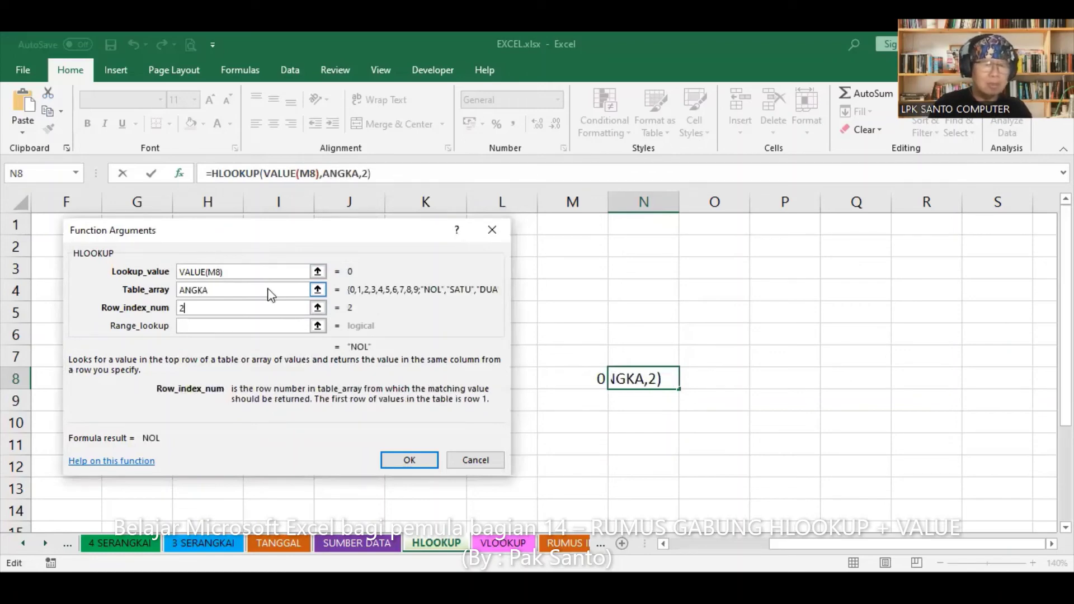
pyautogui.press('Tab')
pyautogui.write('0')
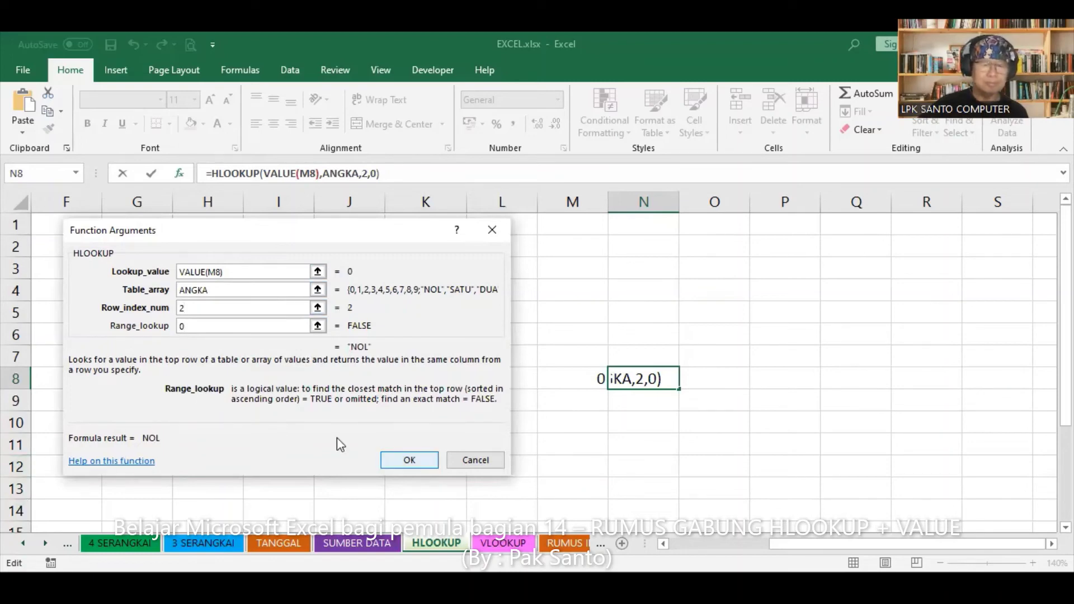
pyautogui.press('Return')
pyautogui.click(714, 377)
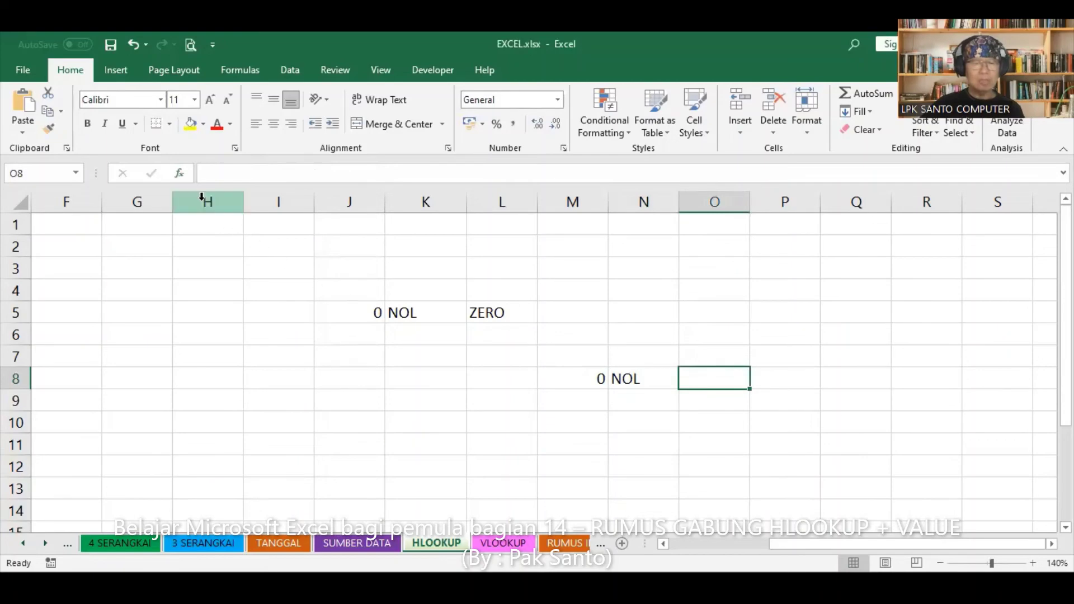
# Step: Start an HLOOKUP in O8 with VALUE(M8) nested as the lookup value
pyautogui.click(181, 174)
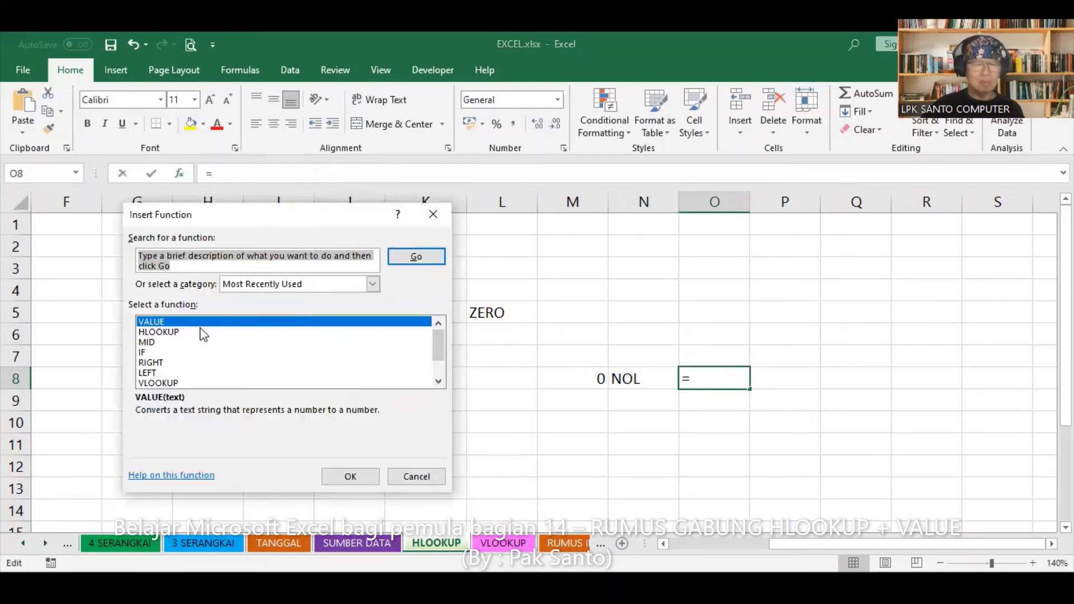
pyautogui.click(192, 333)
pyautogui.click(345, 477)
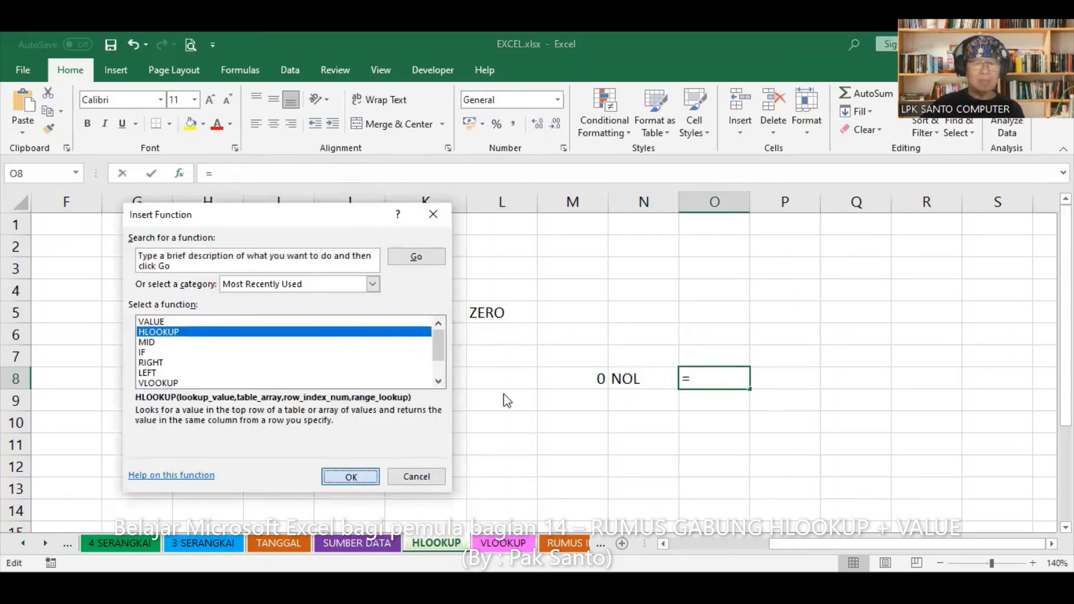
pyautogui.click(76, 174)
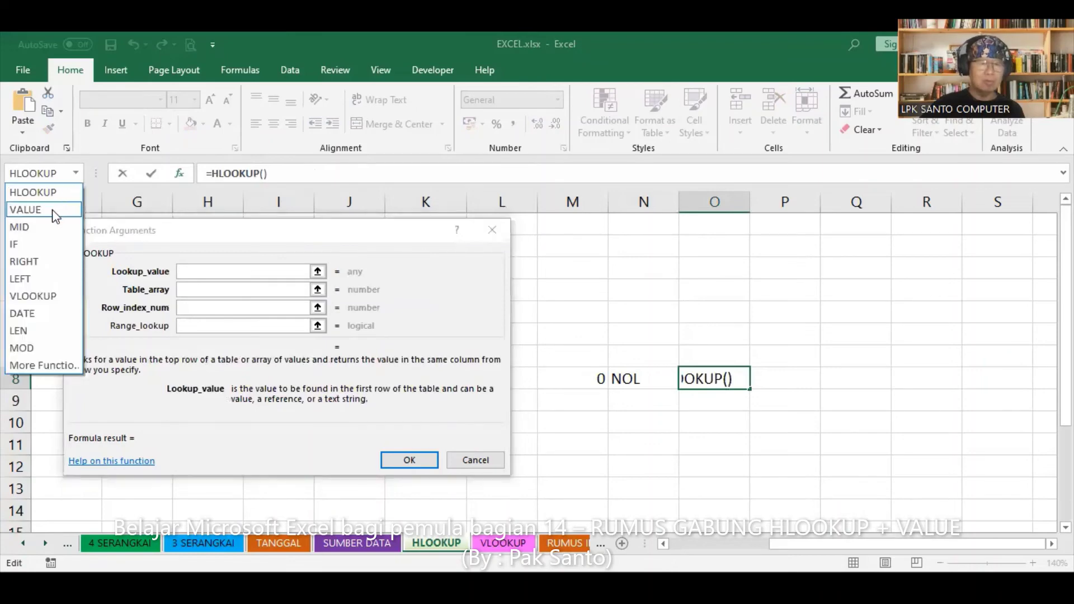
pyautogui.click(54, 212)
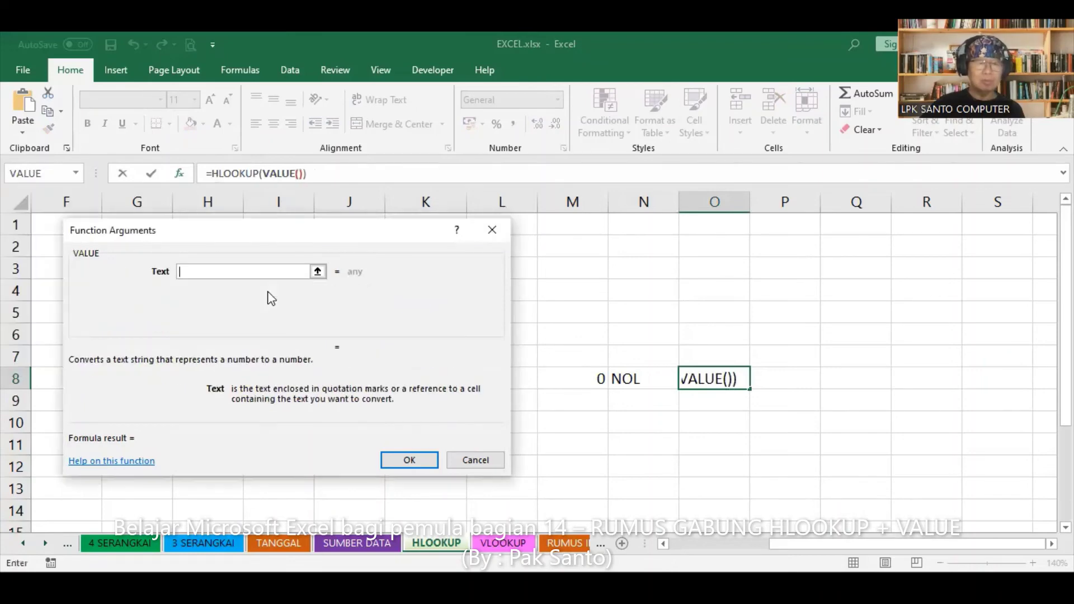
pyautogui.click(594, 379)
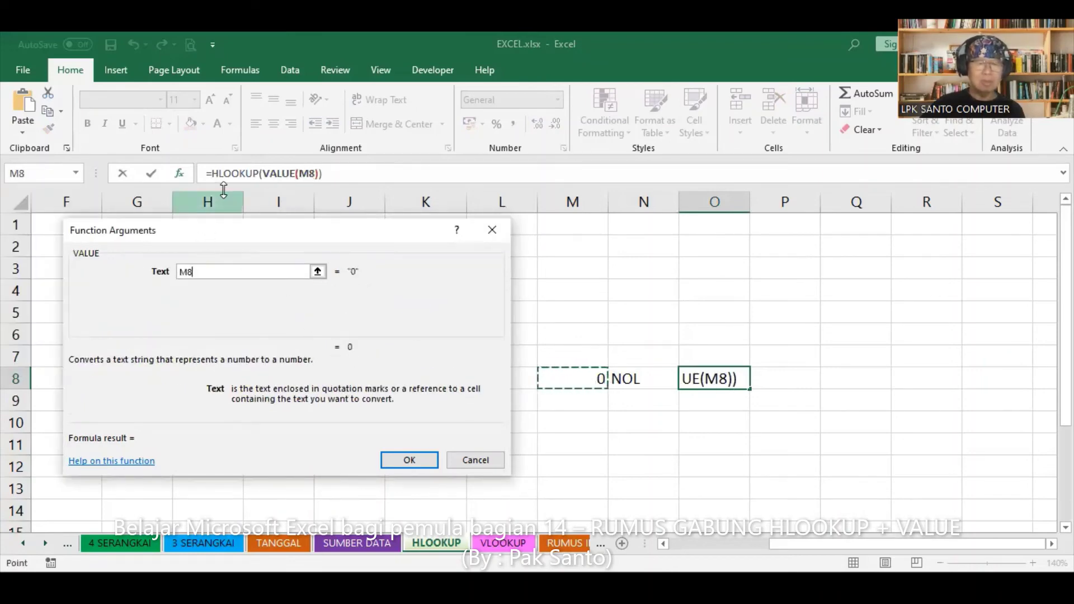
# Step: Finish with table ANGKA, row 3 and exact match 0 so O8 returns ZERO
pyautogui.click(231, 174)
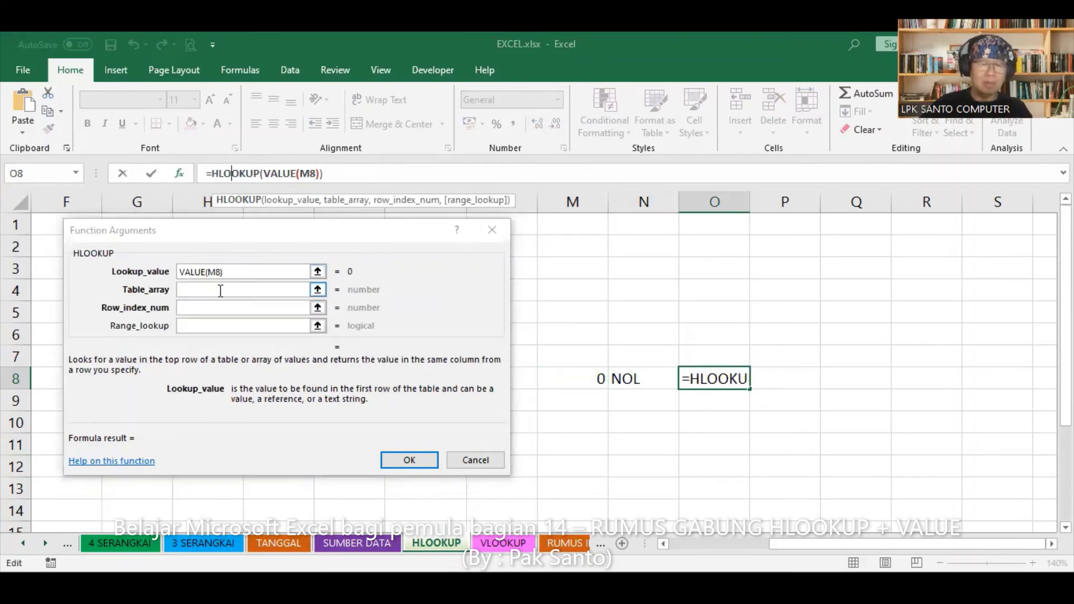
pyautogui.click(220, 290)
pyautogui.write('A')
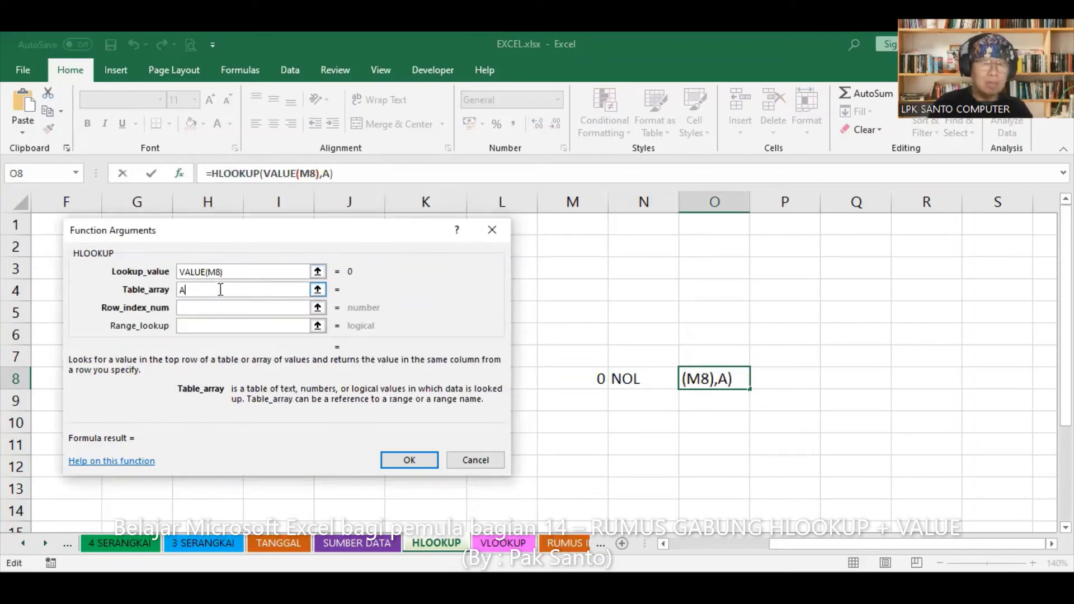
pyautogui.write('NGKA')
pyautogui.press('Tab')
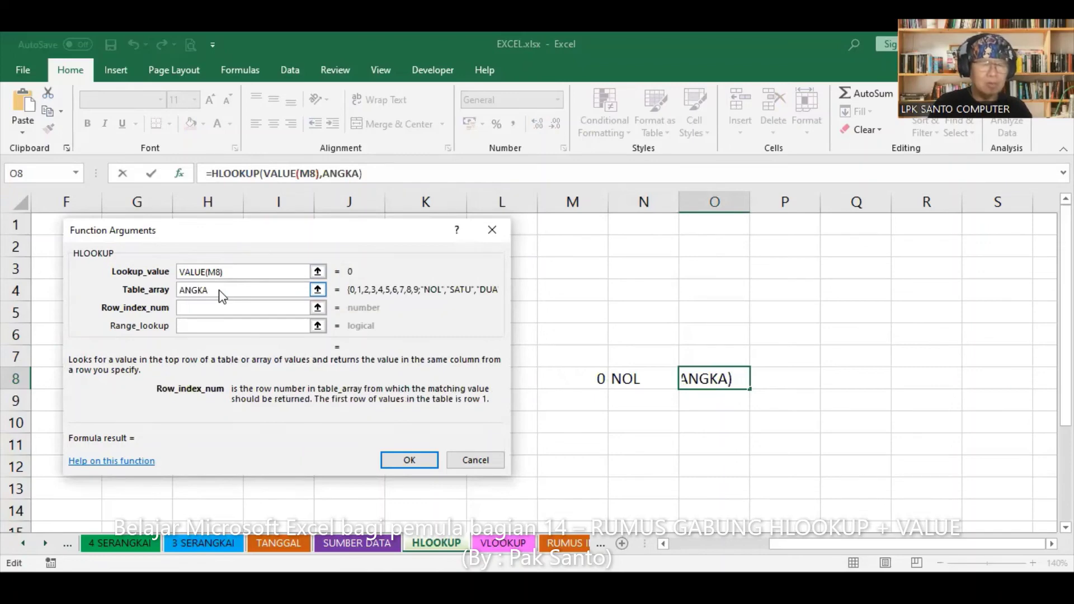
pyautogui.write('3')
pyautogui.press('Tab')
pyautogui.write('0')
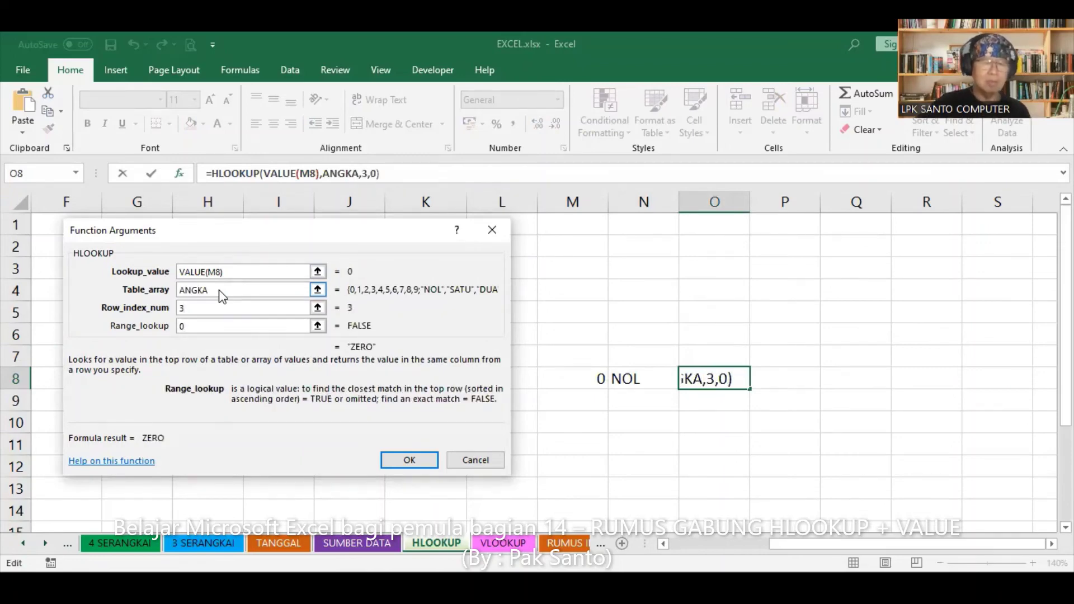
pyautogui.click(375, 458)
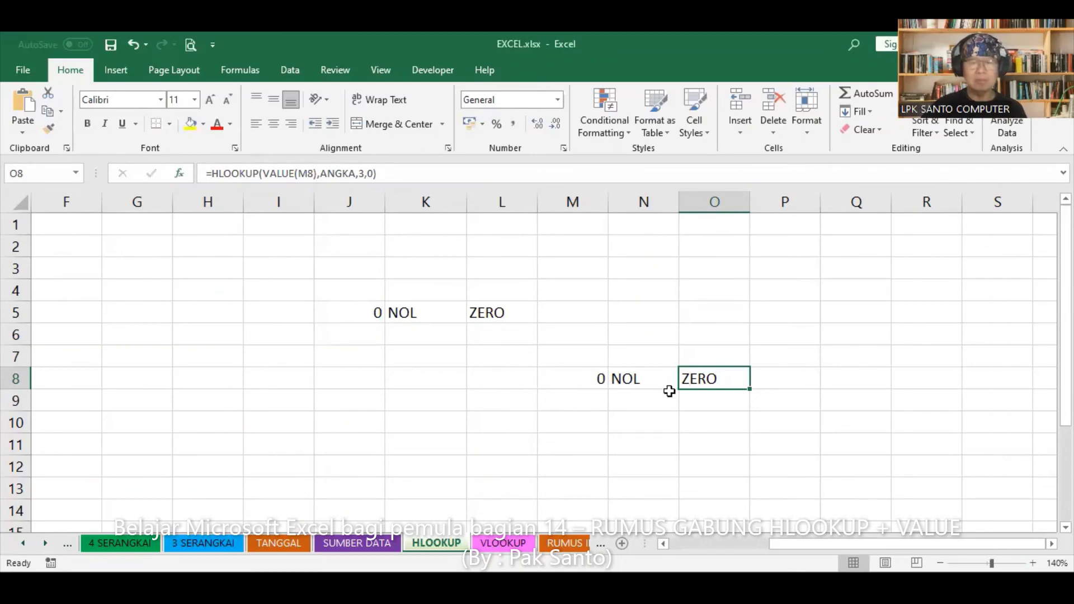
# Step: Enter 9 in J5 so the HLOOKUP in row 5 returns SEMBELAN and NINE
pyautogui.click(364, 314)
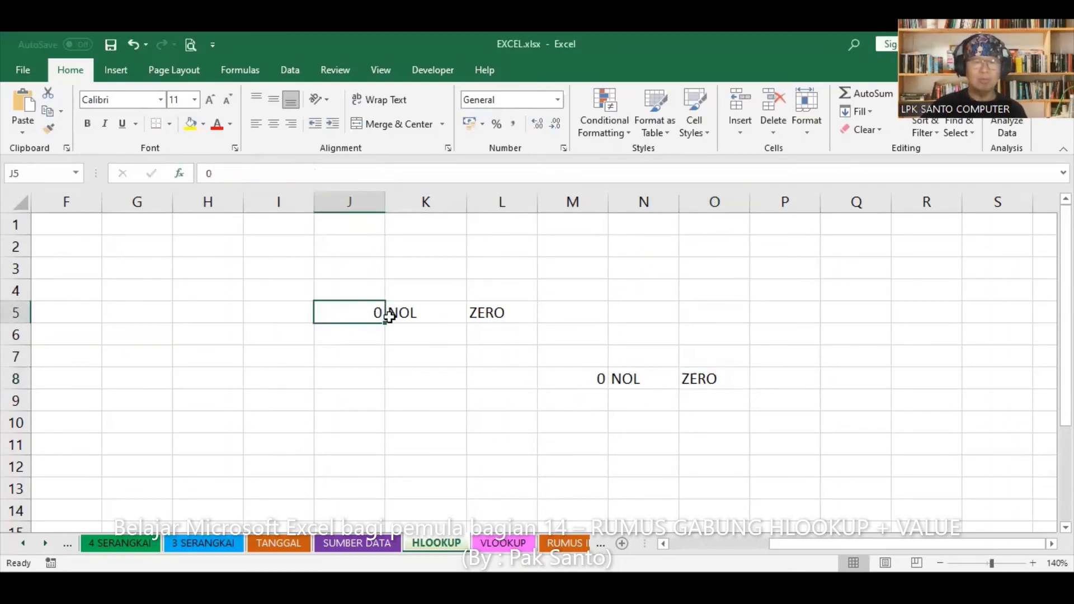
pyautogui.write('9')
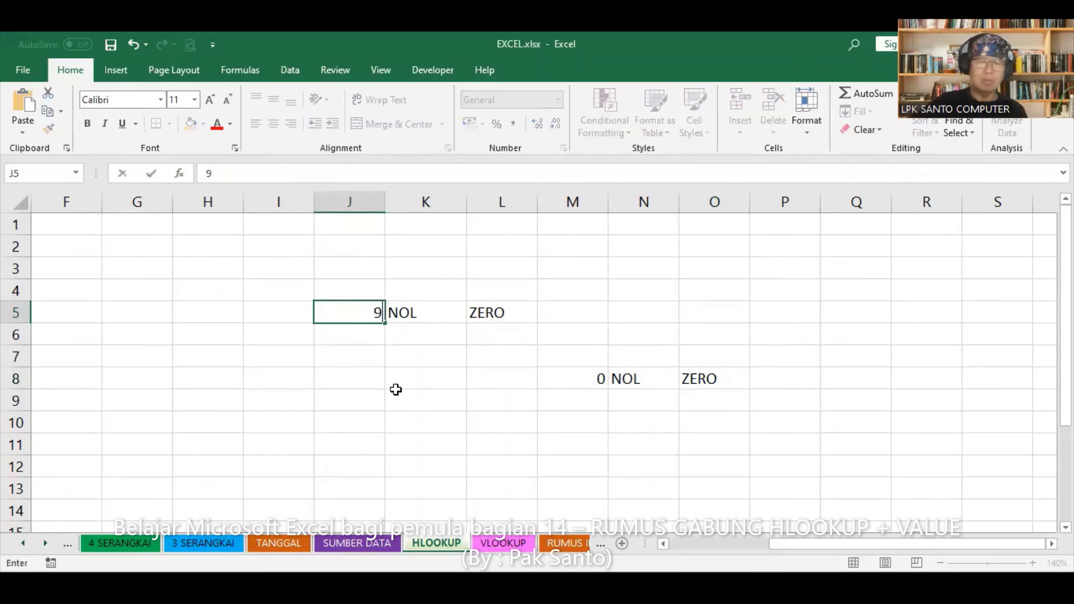
pyautogui.press('Return')
pyautogui.click(422, 312)
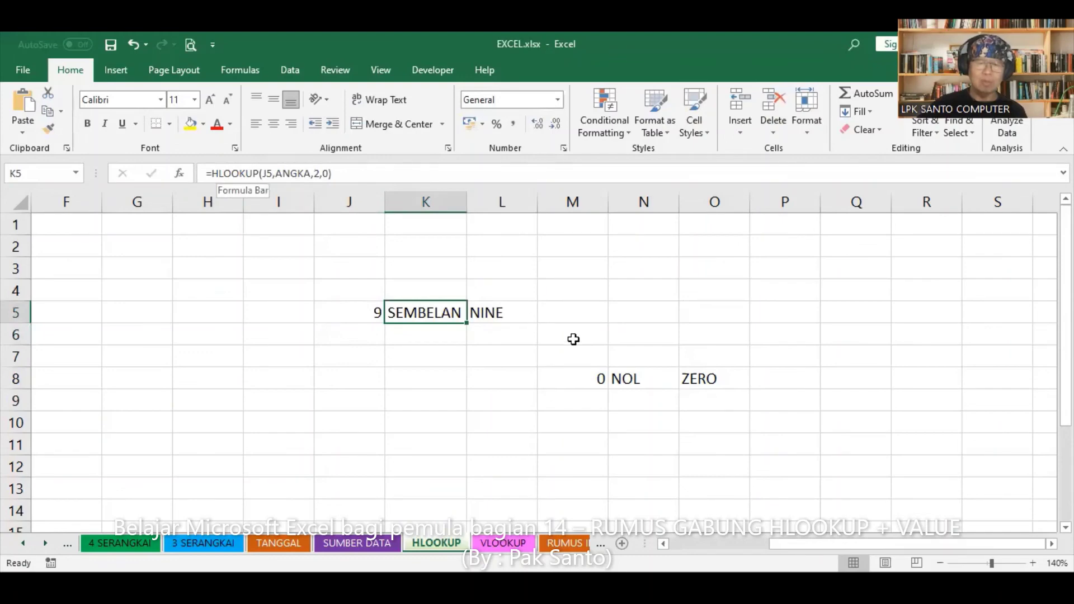
# Step: Enter 9 in the text-formatted M8 so row 8 also shows SEMBELAN and NINE
pyautogui.click(593, 381)
pyautogui.write('9')
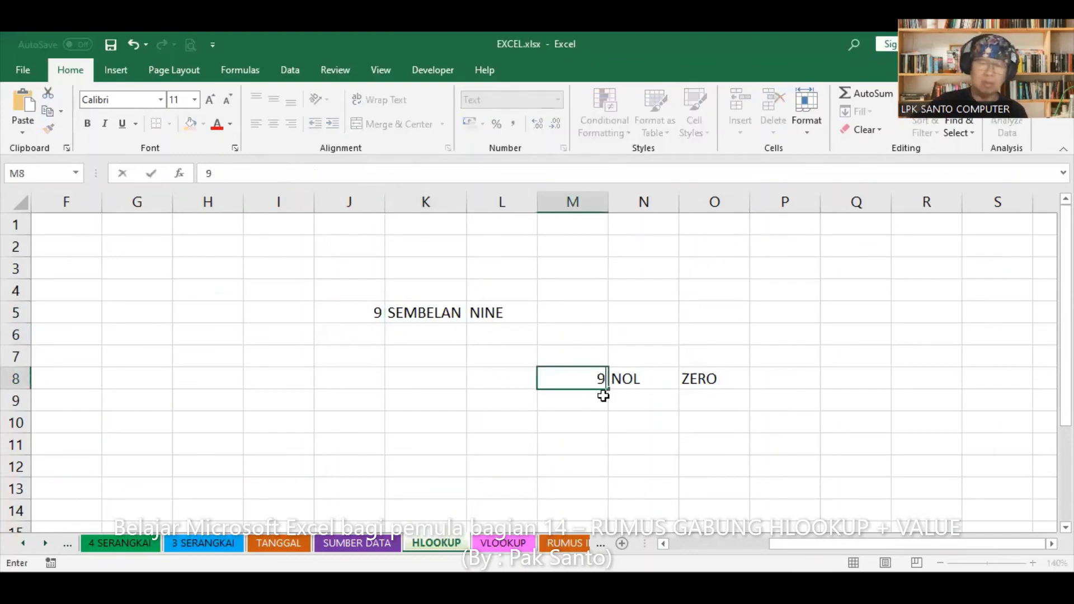
pyautogui.press('Return')
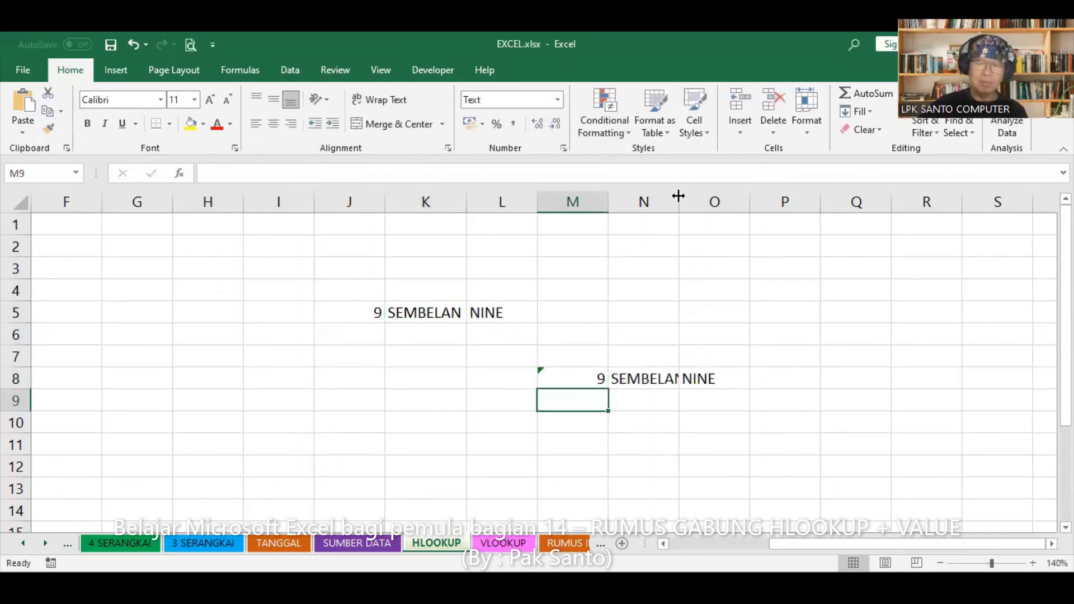
pyautogui.click(560, 376)
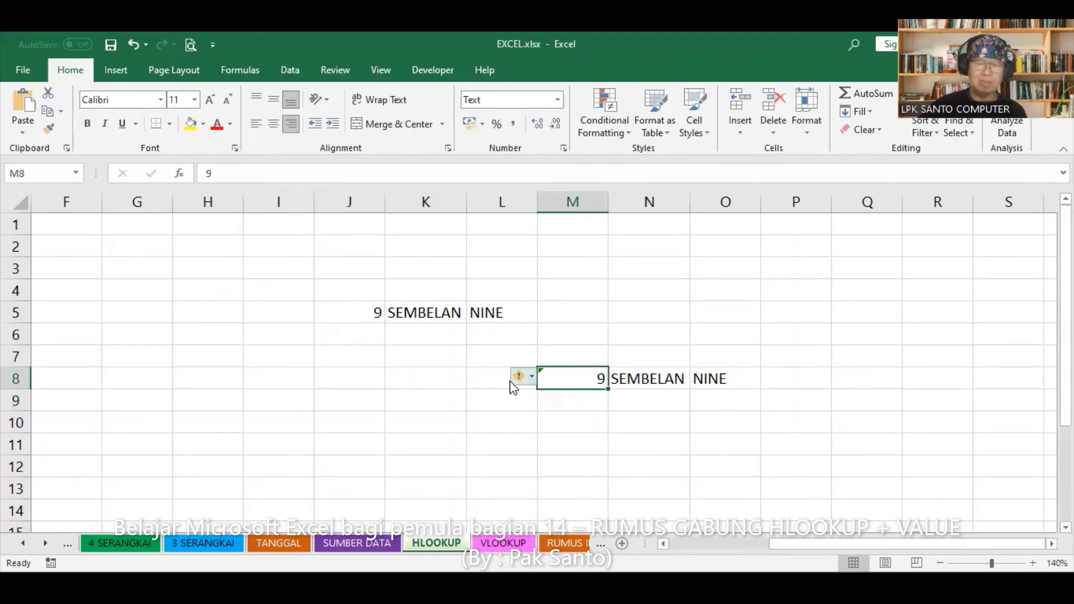